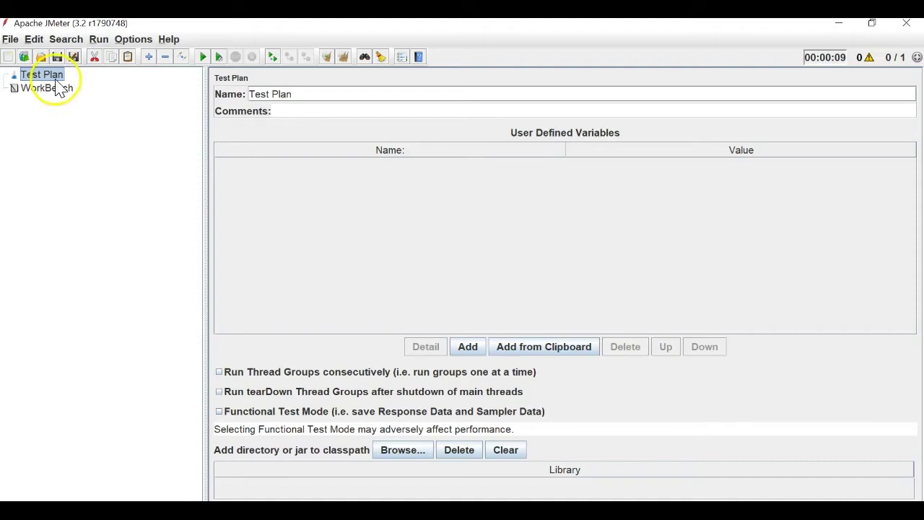
Add a Thread Group to the Test Plan.
right_click(54, 76)
mouse_move(103, 85)
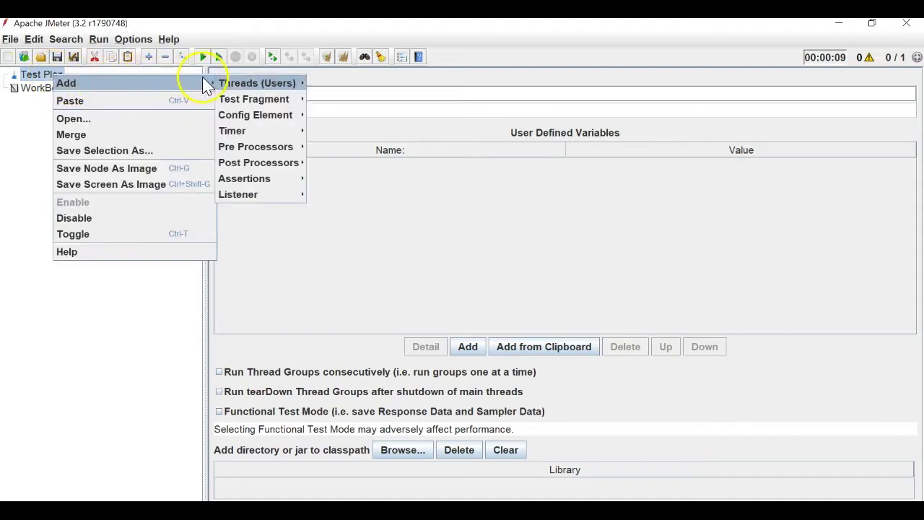
mouse_move(274, 81)
left_click(311, 84)
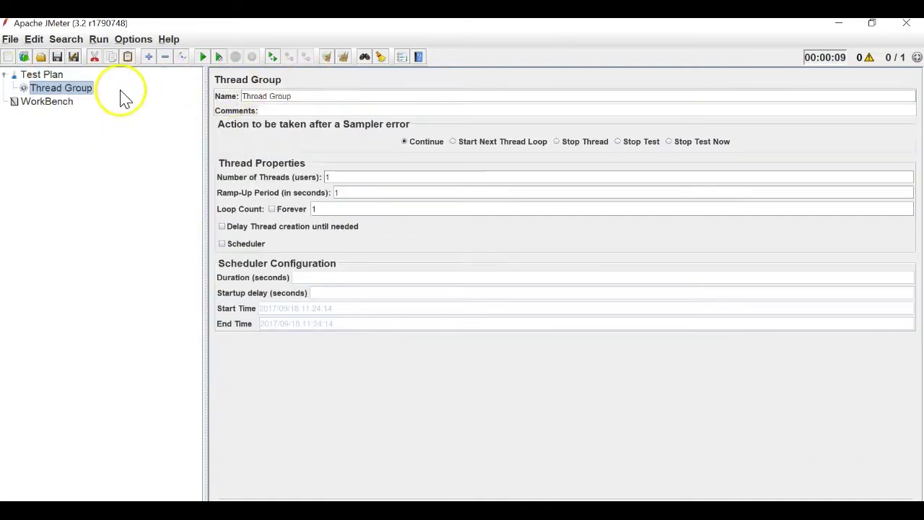
Add an HTTP Request sampler to the Thread Group and set its server name to gmail.com.
right_click(82, 88)
mouse_move(112, 96)
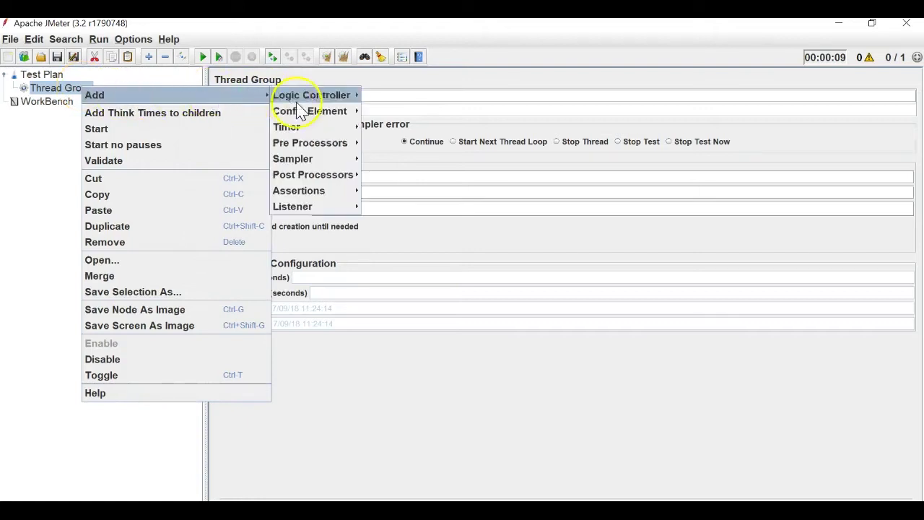
mouse_move(341, 155)
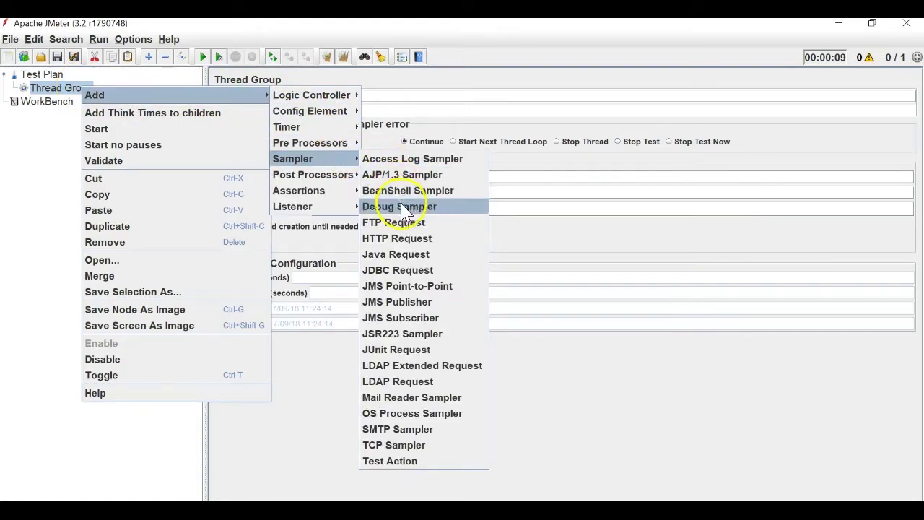
left_click(403, 243)
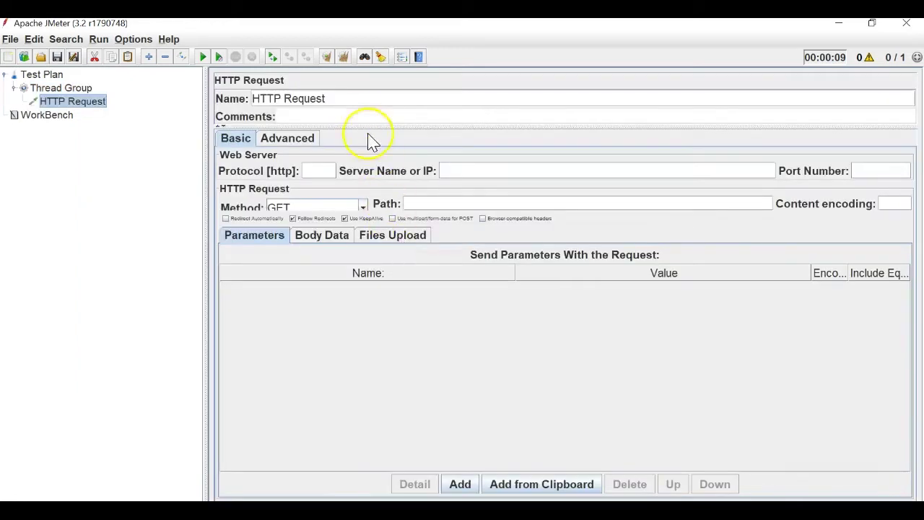
triple_click(336, 98)
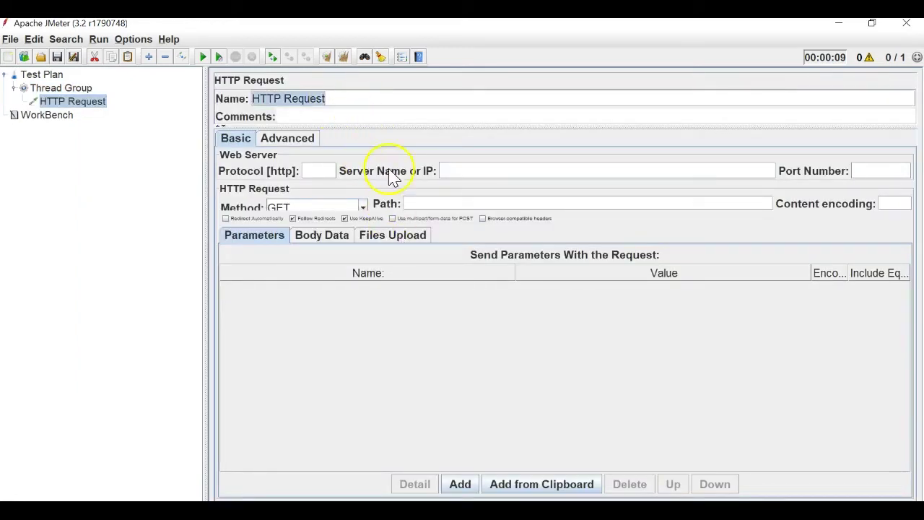
left_click(462, 166)
type("gmail.com")
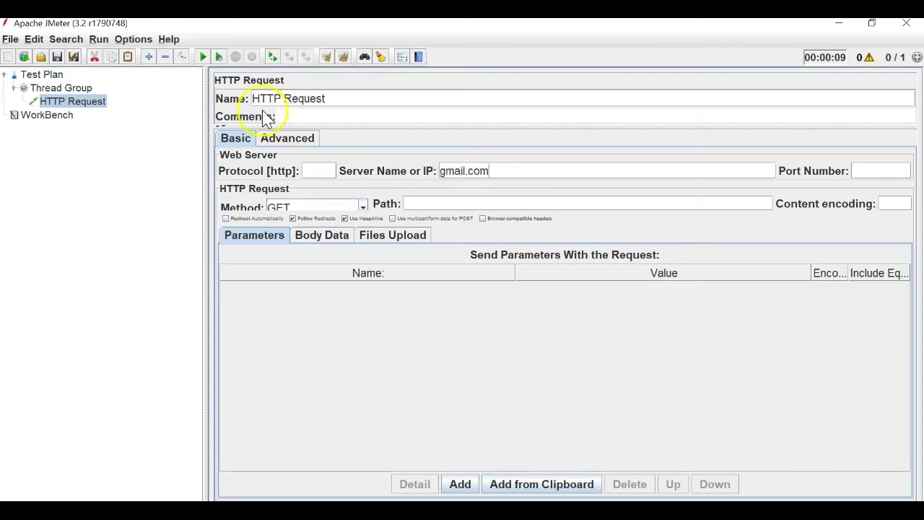
Add a View Results Tree listener to the Thread Group.
left_click(89, 89)
right_click(90, 91)
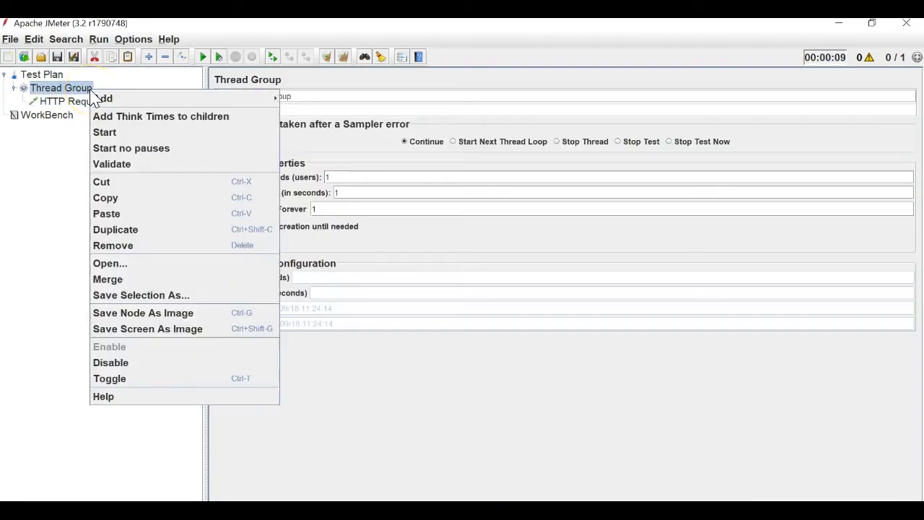
mouse_move(260, 95)
mouse_move(331, 209)
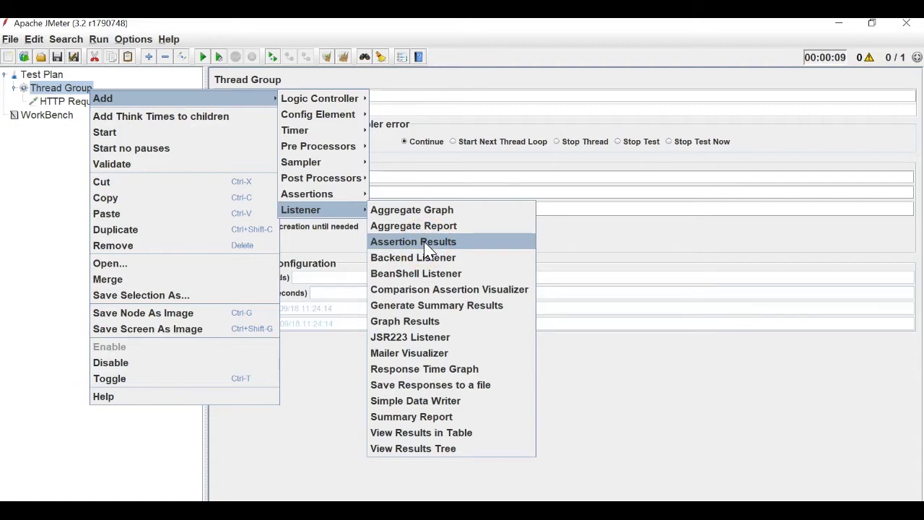
left_click(415, 449)
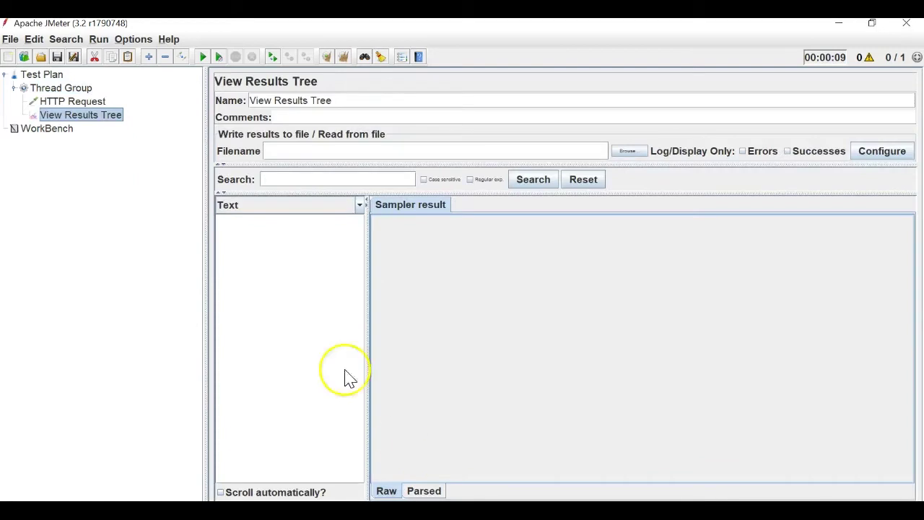
Add an Assertion Results listener to the Thread Group.
left_click(75, 91)
right_click(72, 92)
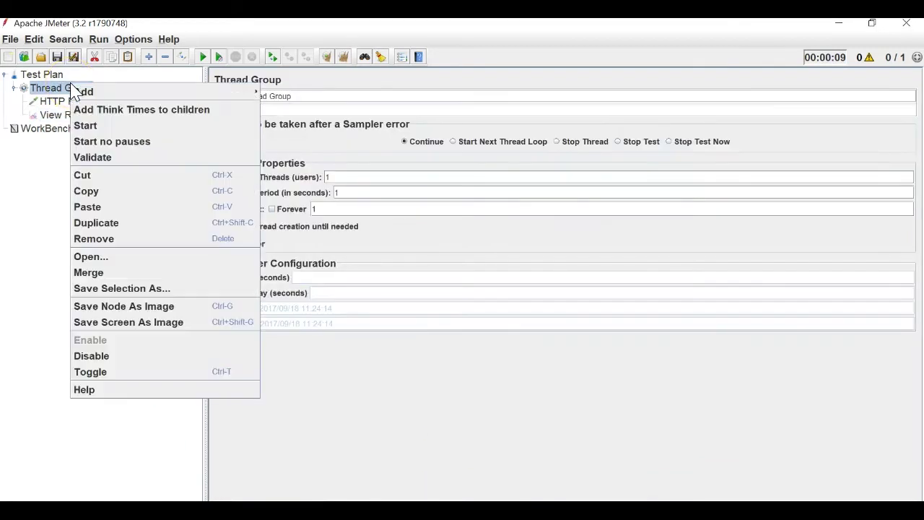
mouse_move(186, 93)
mouse_move(302, 180)
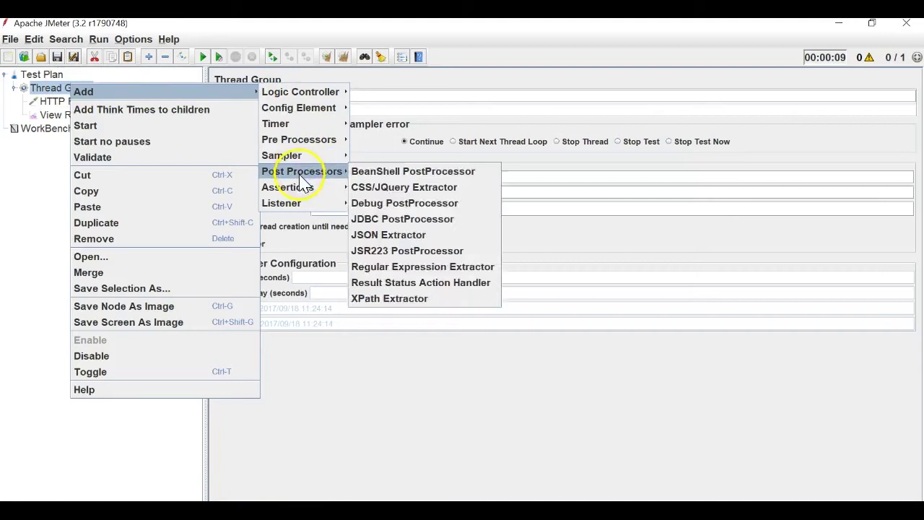
mouse_move(303, 204)
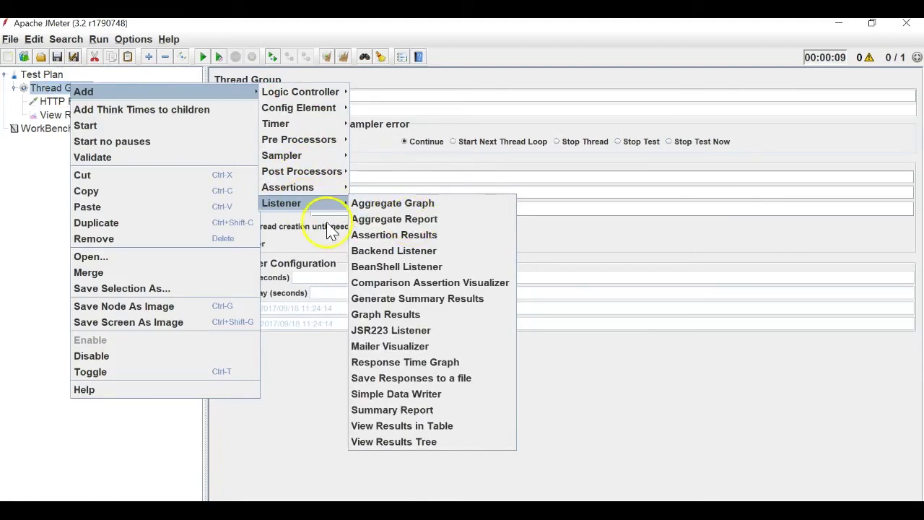
left_click(380, 238)
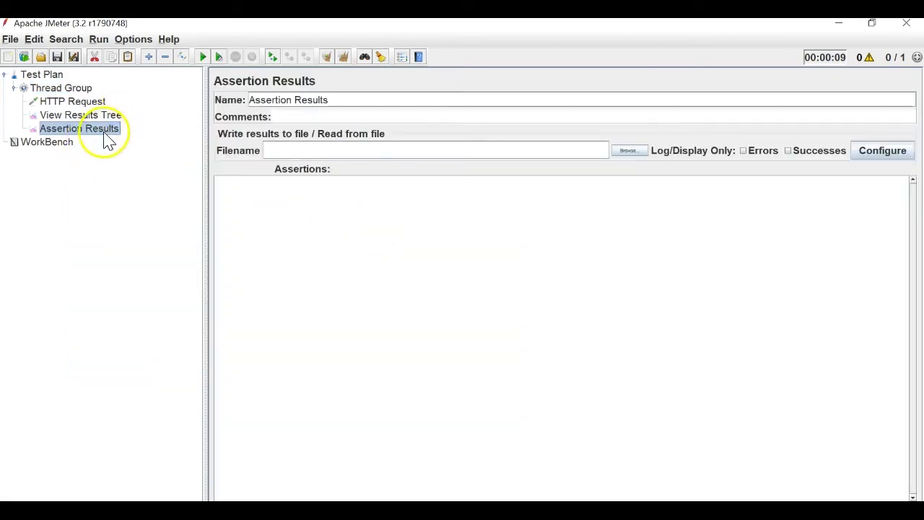
Start saving the test plan as a new file and choose the Assertions folder in JMeter Videos as its location.
left_click(93, 104)
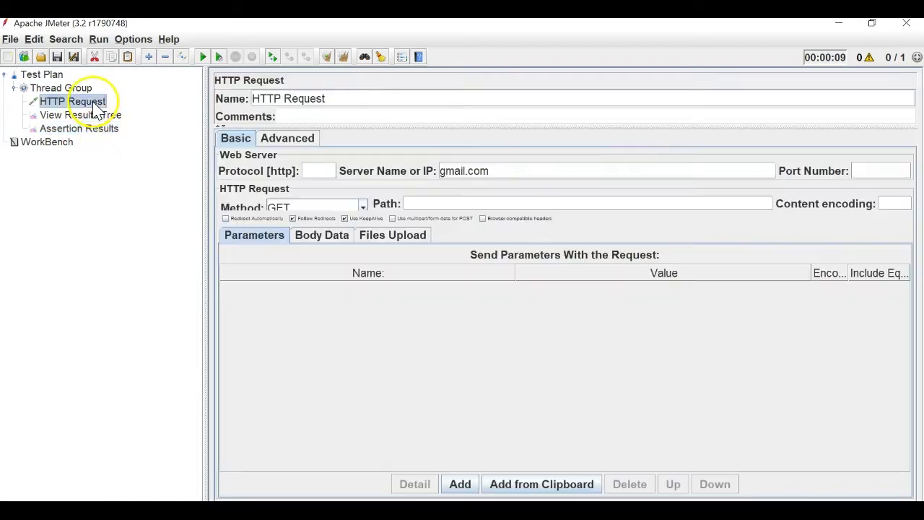
left_click(10, 39)
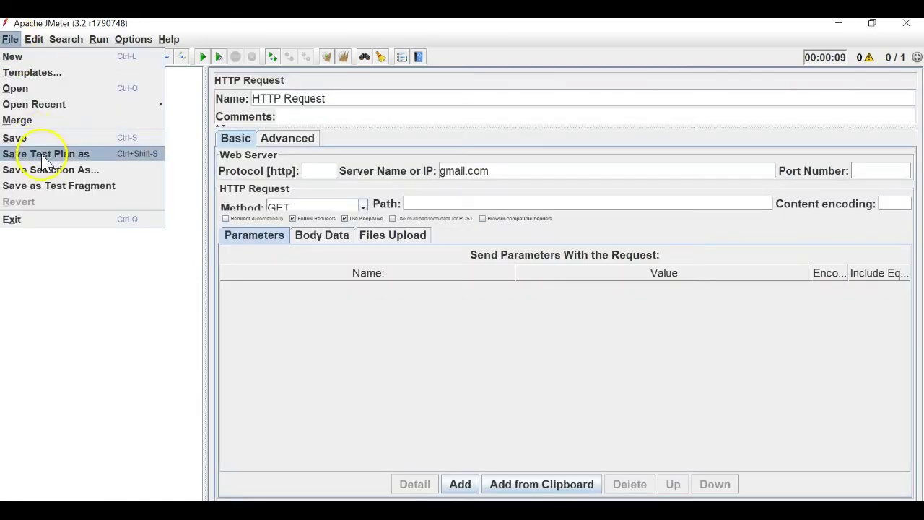
left_click(44, 168)
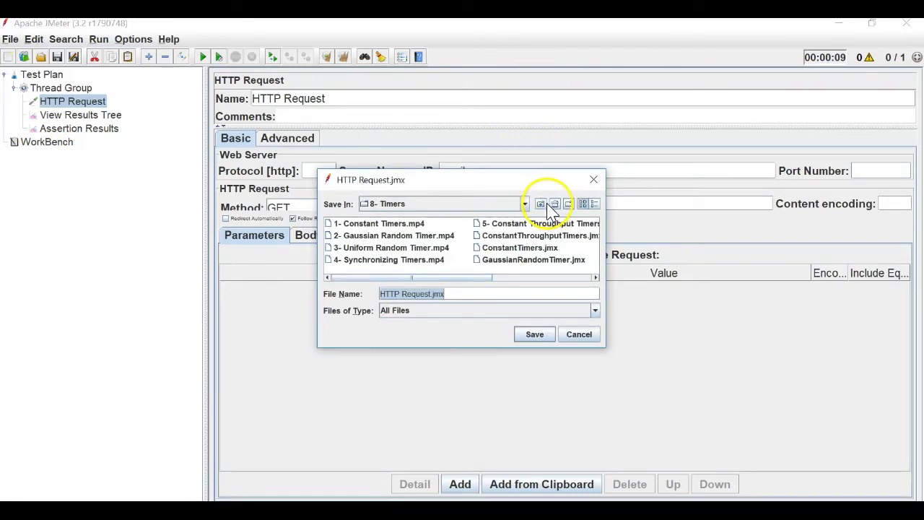
left_click(560, 205)
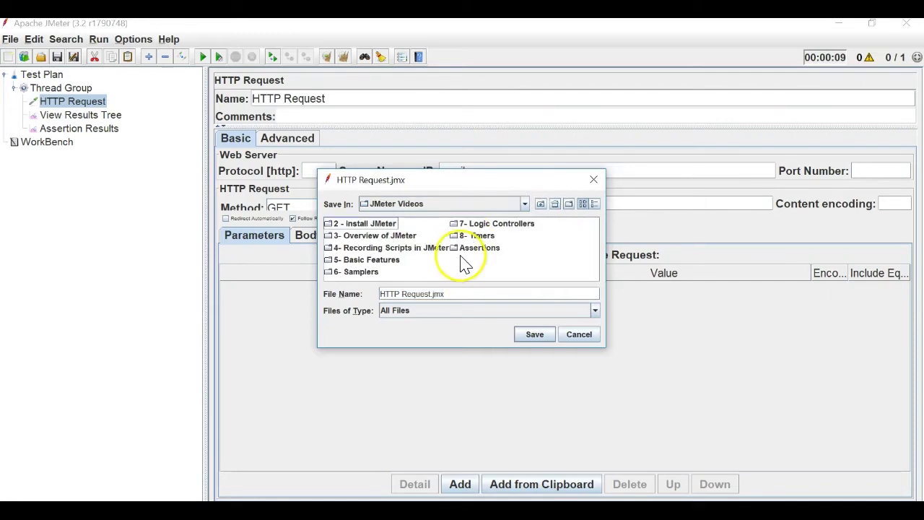
double_click(479, 249)
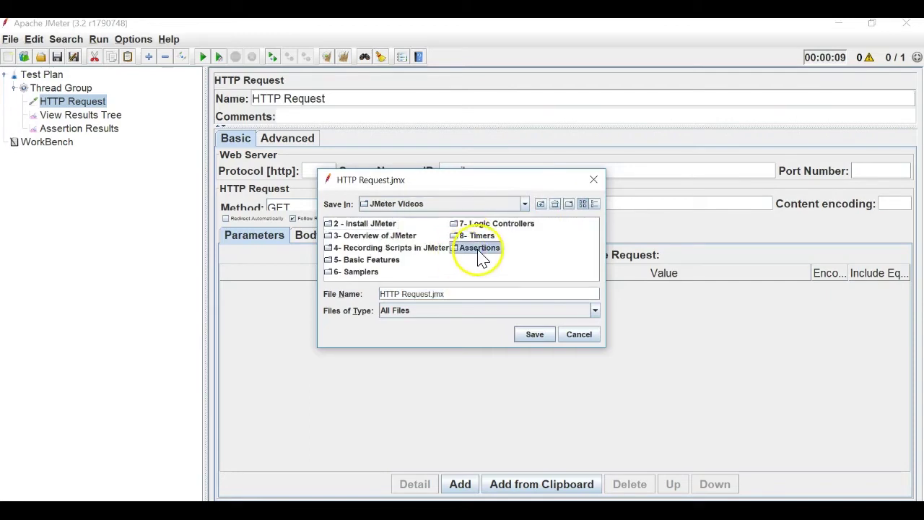
Name the test plan file SizeAsserion.jmx and save it.
double_click(412, 294)
left_click(412, 294)
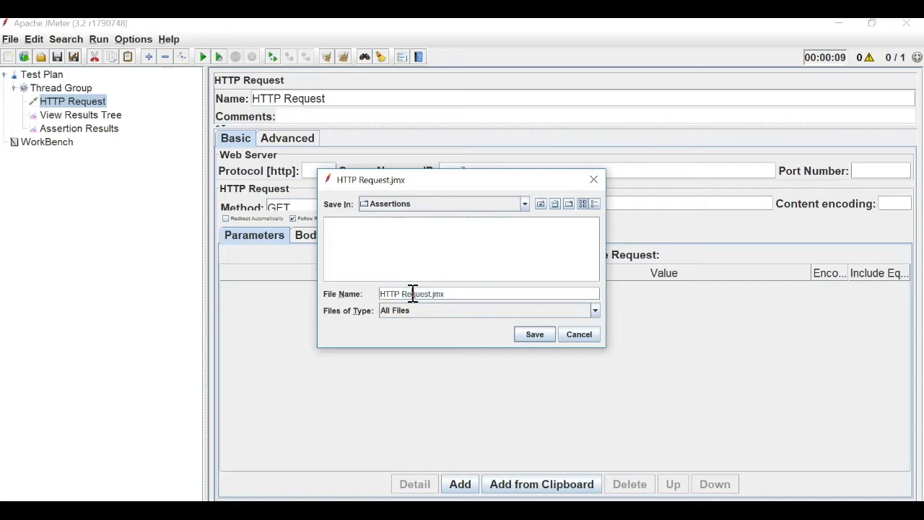
key("BackSpace")
key("BackSpace")
key("BackSpace")
key("BackSpace")
key("BackSpace")
key("BackSpace")
key("BackSpace")
key("Delete")
key("Delete")
key("Delete")
key("Delete")
key("Delete")
type("SizeAssertion")
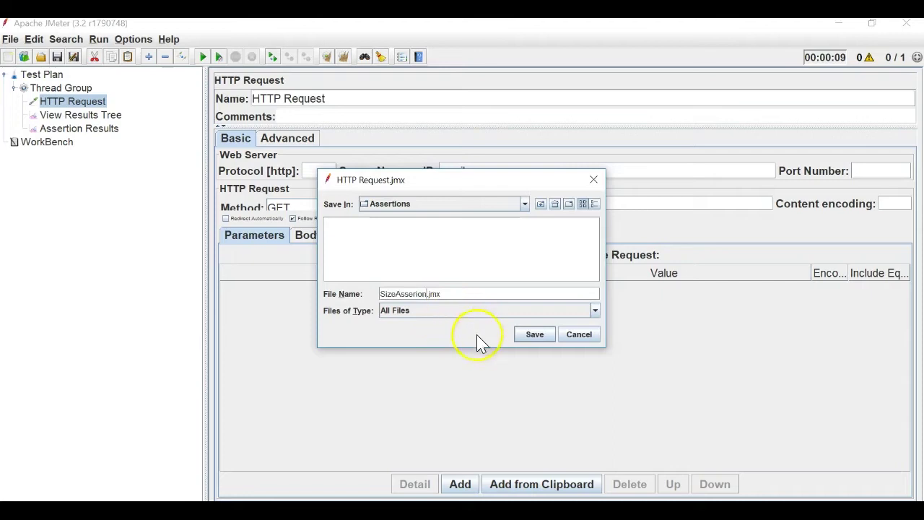
left_click(534, 336)
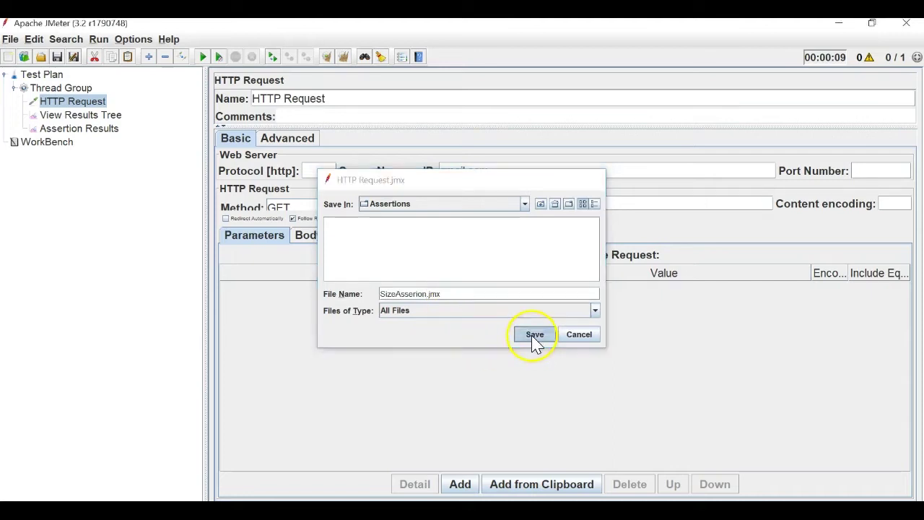
right_click(86, 106)
left_click(94, 107)
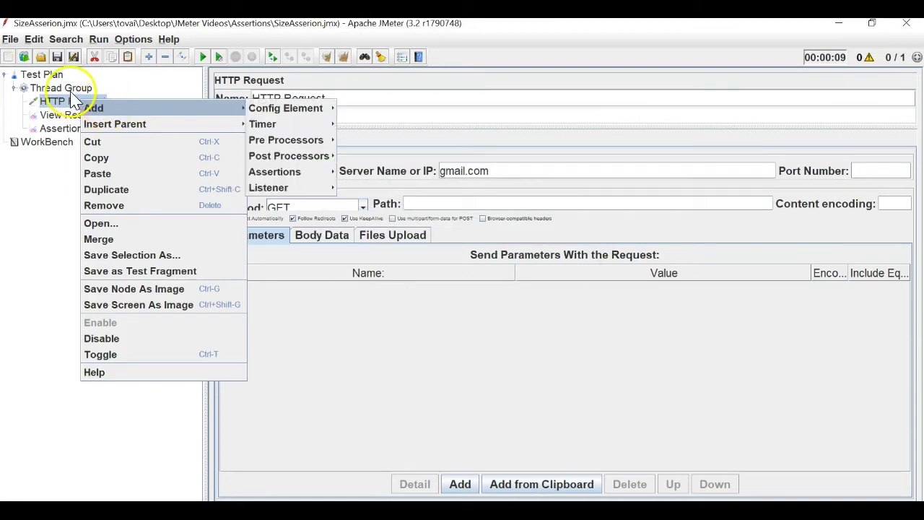
left_click(75, 112)
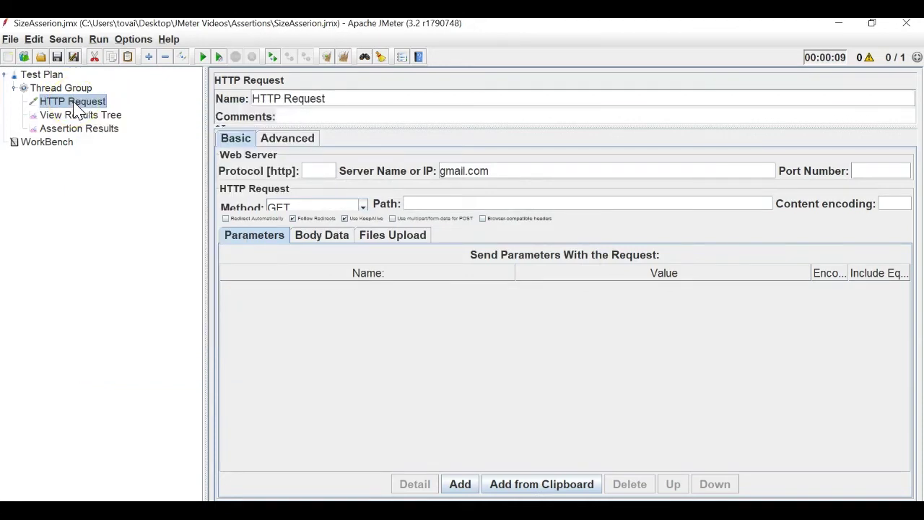
Add a Size Assertion to the HTTP Request sampler.
right_click(73, 102)
left_click(130, 113)
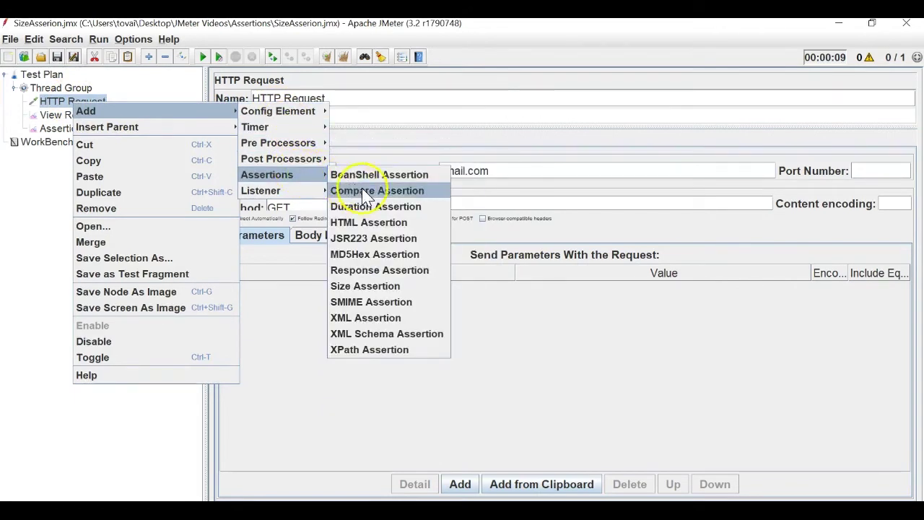
left_click(363, 286)
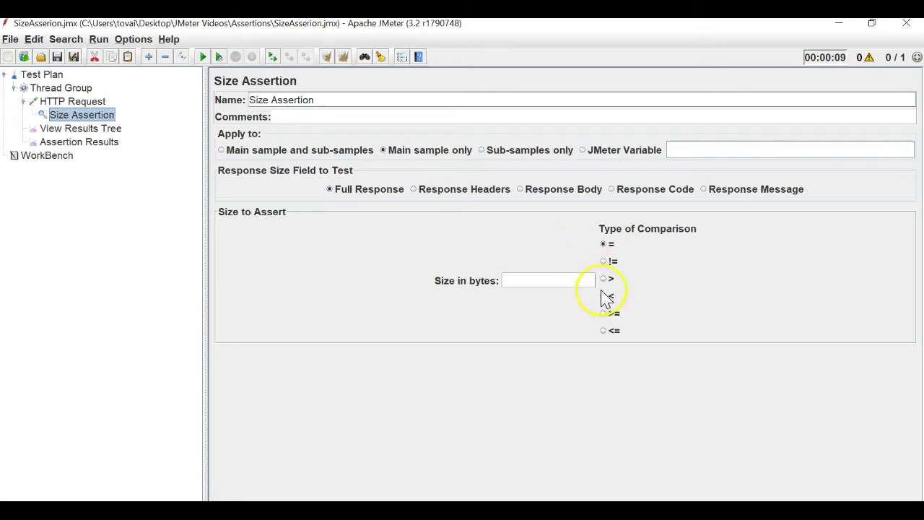
Set the Size Assertion to 1000 bytes with the = comparison and save the test plan.
left_click(544, 284)
left_click(527, 285)
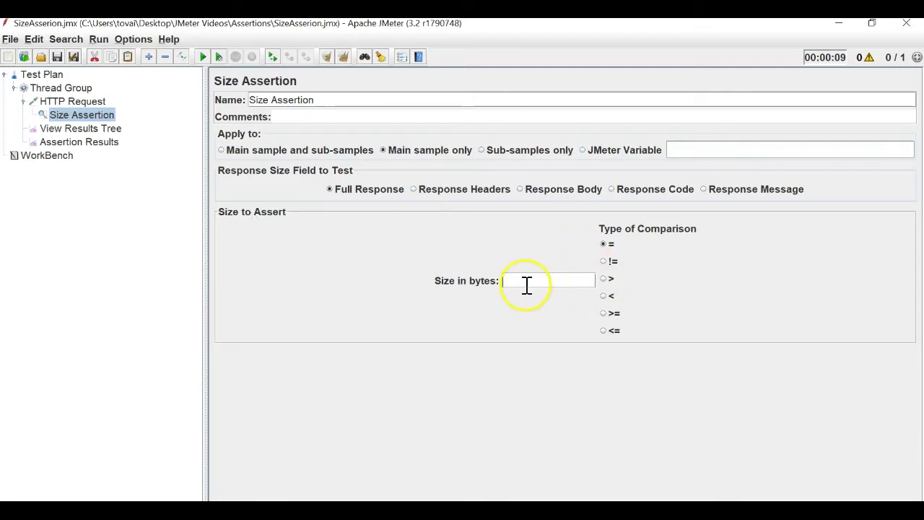
type("1000")
left_click(536, 278)
left_click(605, 245)
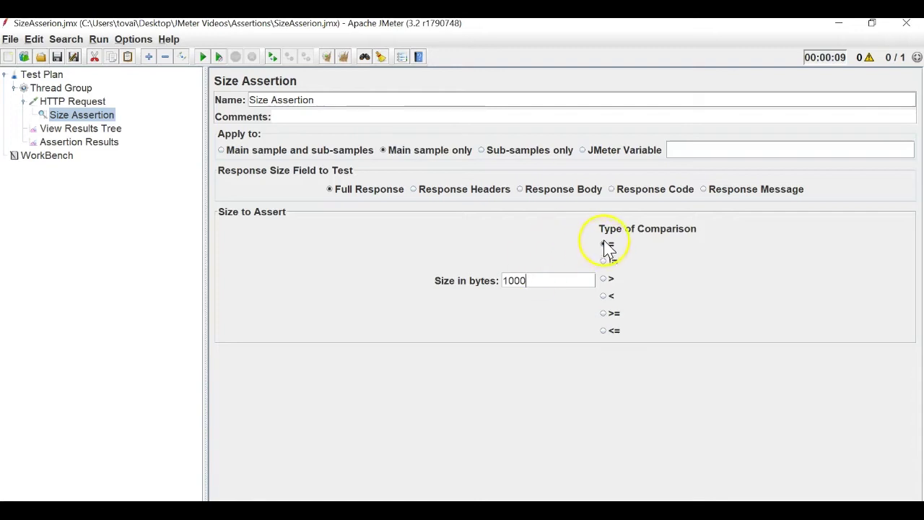
left_click_drag(550, 279, 503, 281)
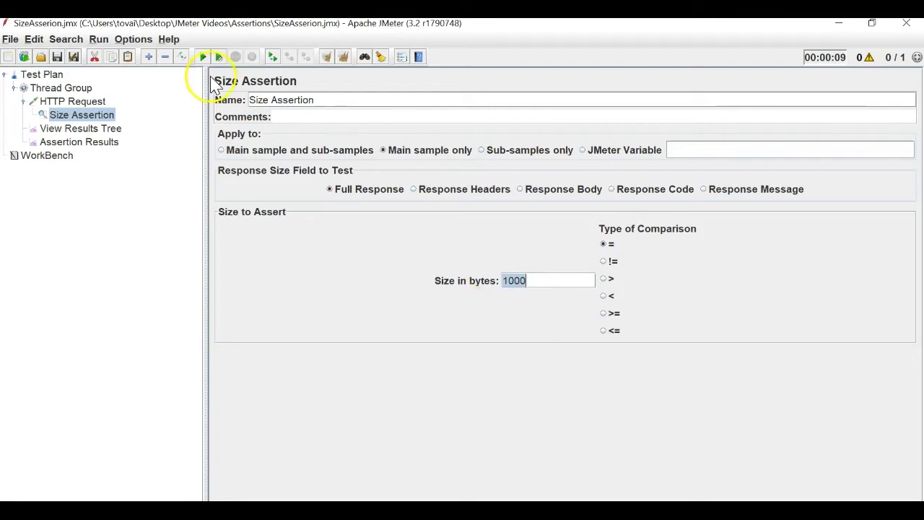
left_click(57, 57)
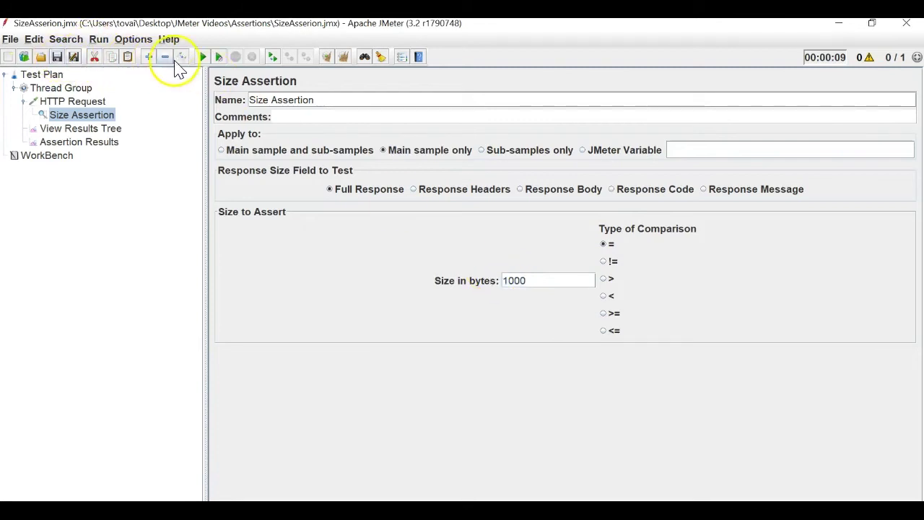
Run the test and examine the HTTP Request's sampler result and its sub-results in the View Results Tree.
left_click(202, 57)
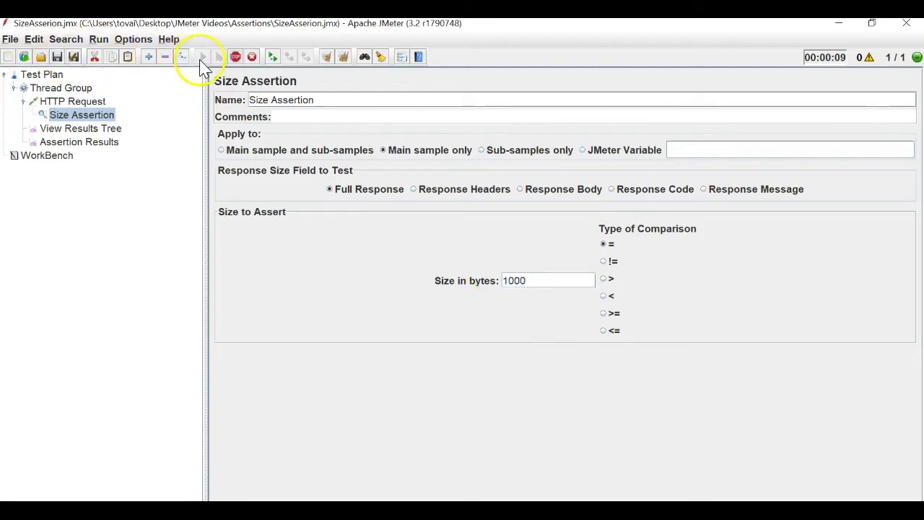
left_click(108, 145)
left_click(98, 131)
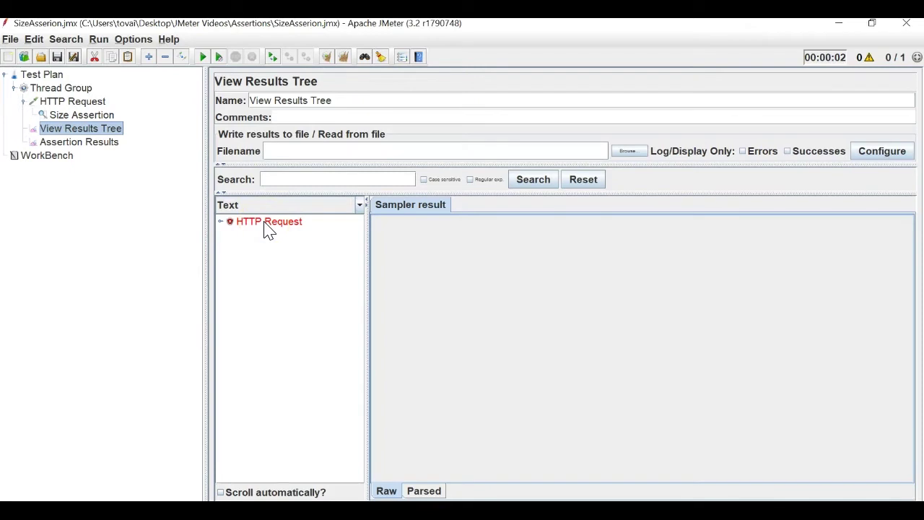
left_click(300, 227)
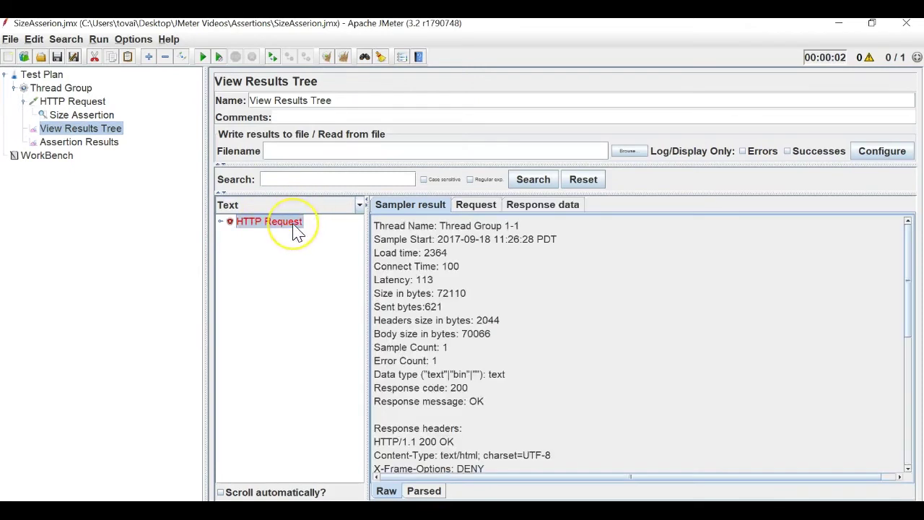
double_click(296, 231)
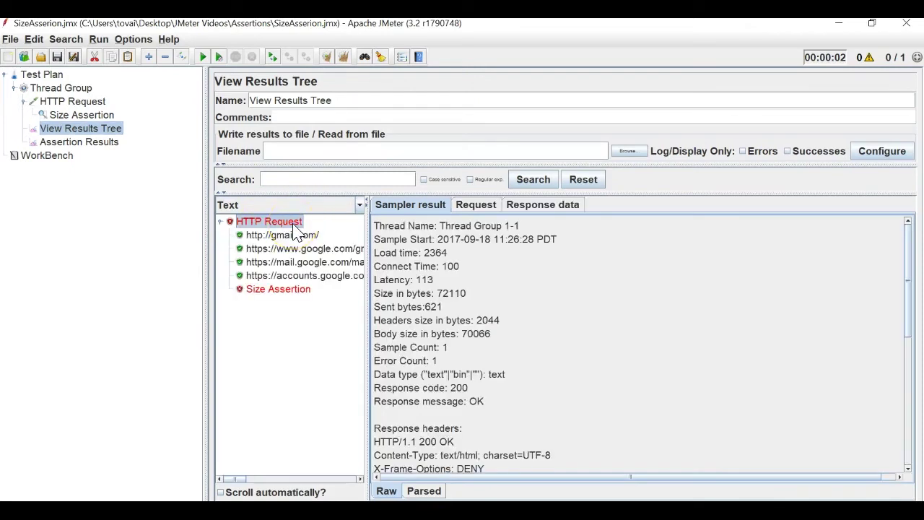
left_click(222, 223)
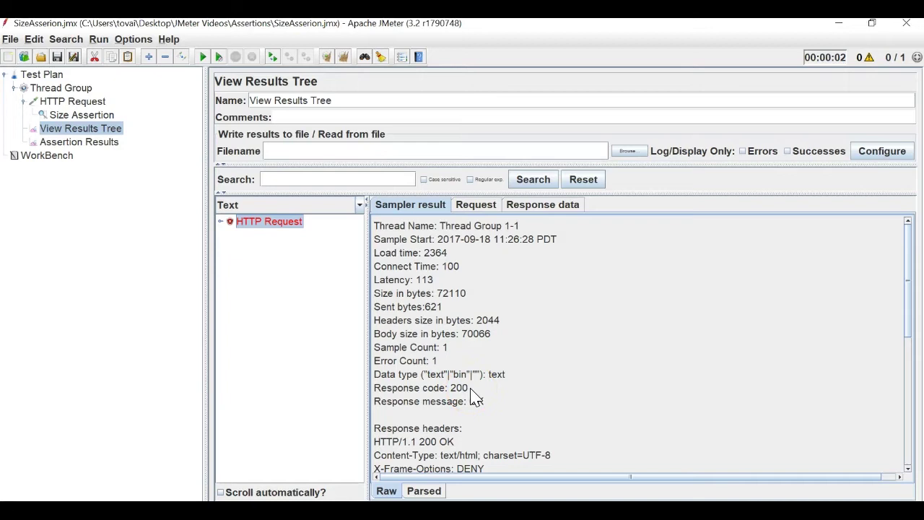
Examine the HTTP Request's response code, response data and request details in the View Results Tree.
left_click_drag(468, 388, 375, 388)
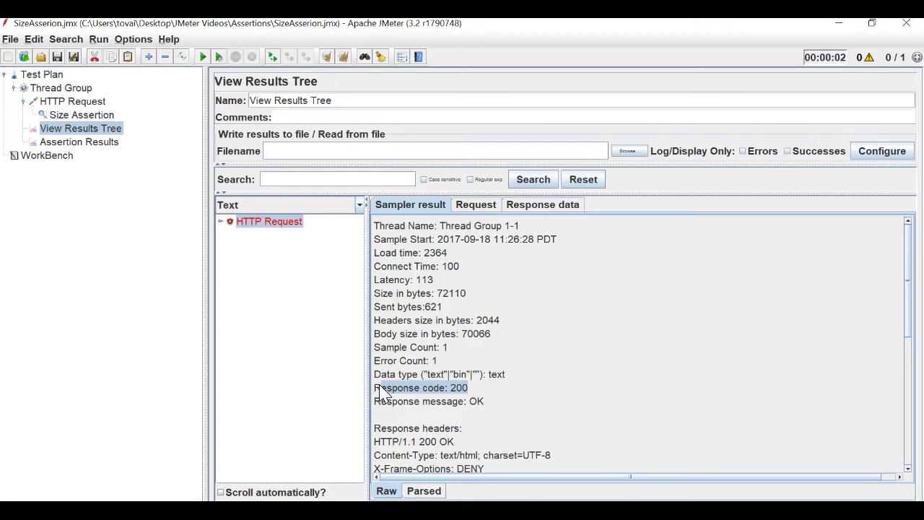
left_click(564, 208)
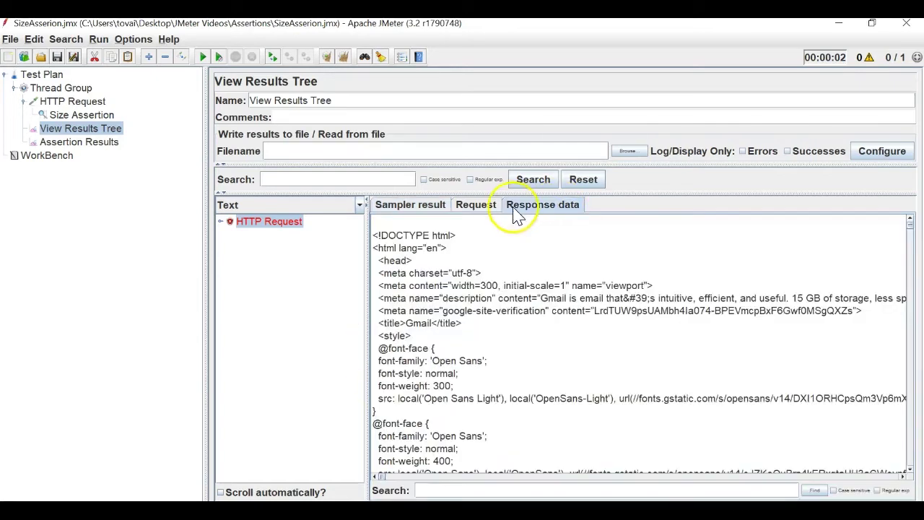
left_click(476, 208)
left_click(429, 210)
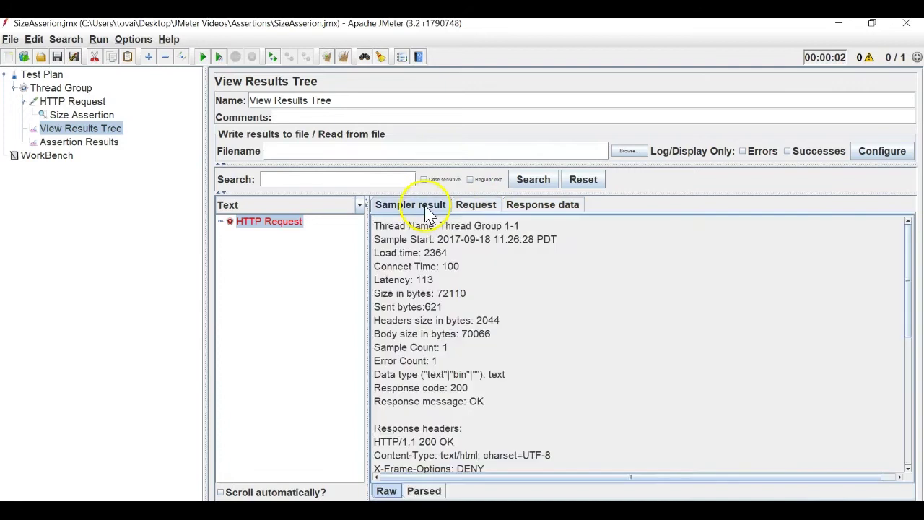
Review the Size Assertion's settings and read its message for the HTTP Request in Assertion Results.
left_click(102, 122)
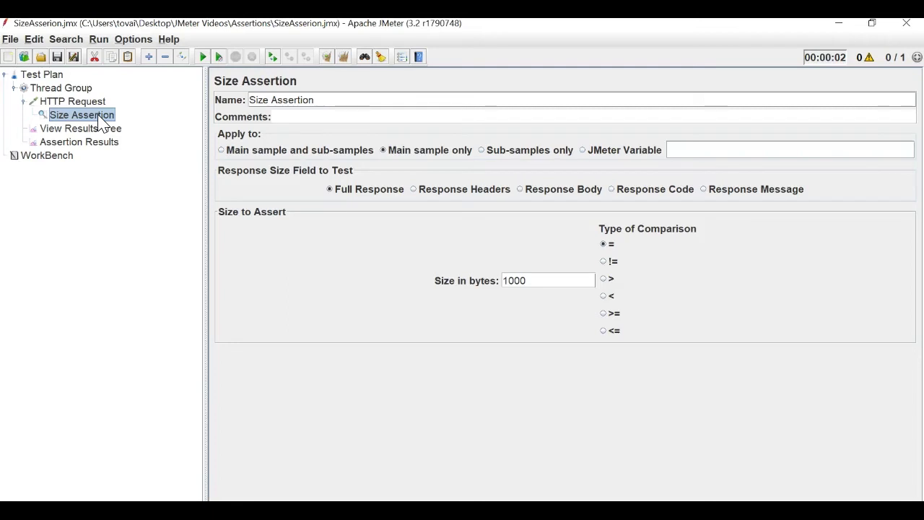
left_click(133, 119)
left_click(70, 156)
left_click(72, 141)
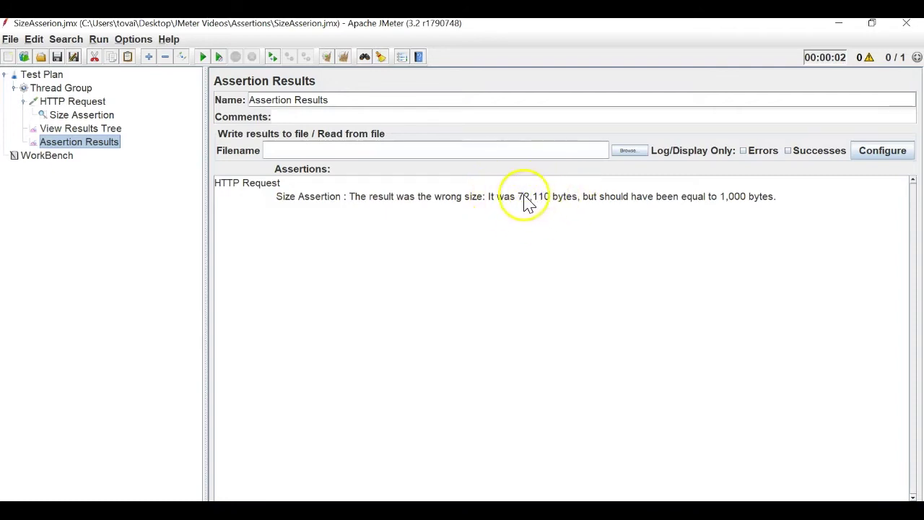
left_click_drag(523, 204, 531, 204)
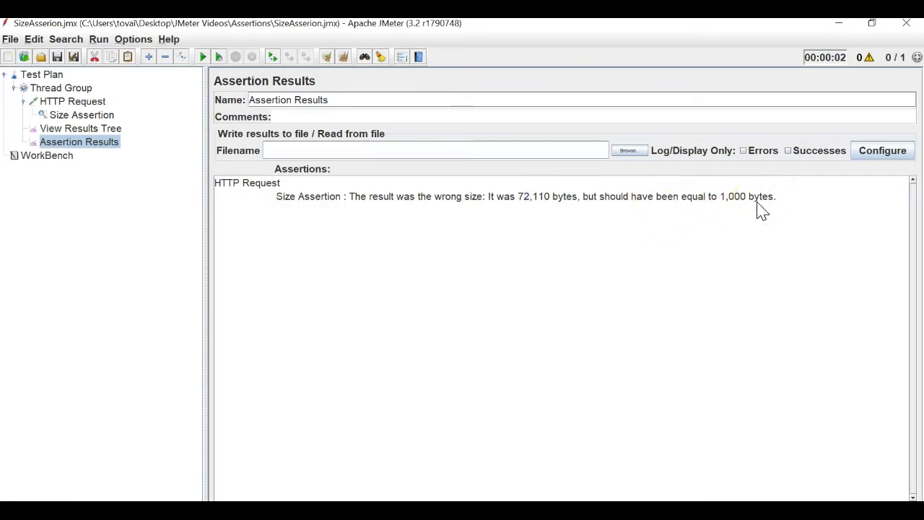
Set the Size Assertion's comparison to > with the size at 1000 bytes, and check the Assertion Results message.
left_click(106, 118)
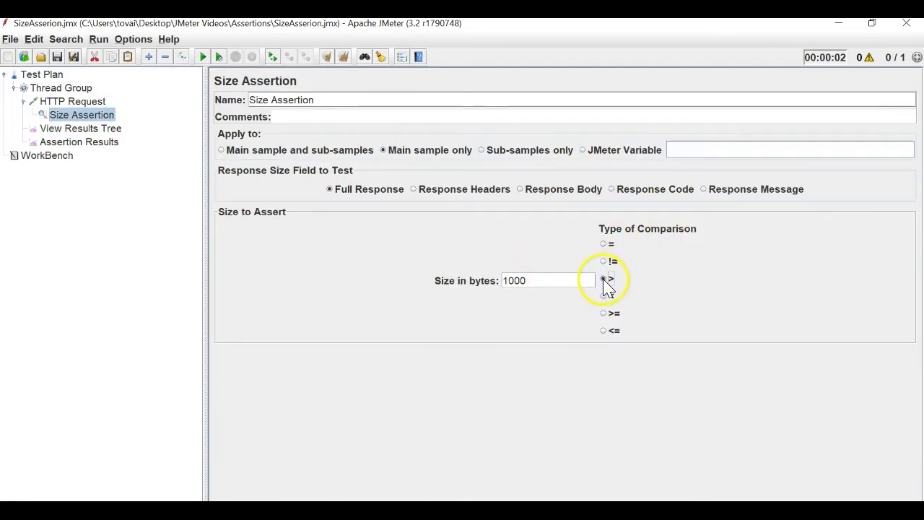
left_click_drag(553, 278, 488, 279)
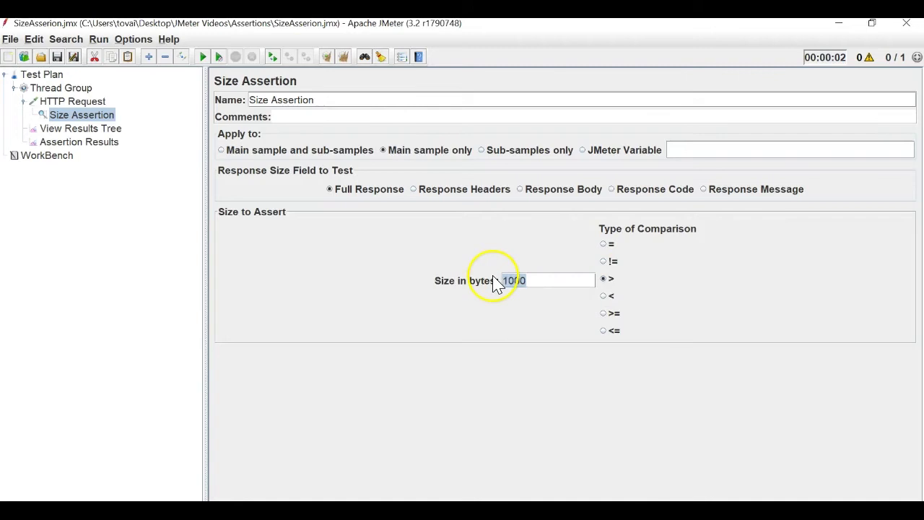
left_click(92, 147)
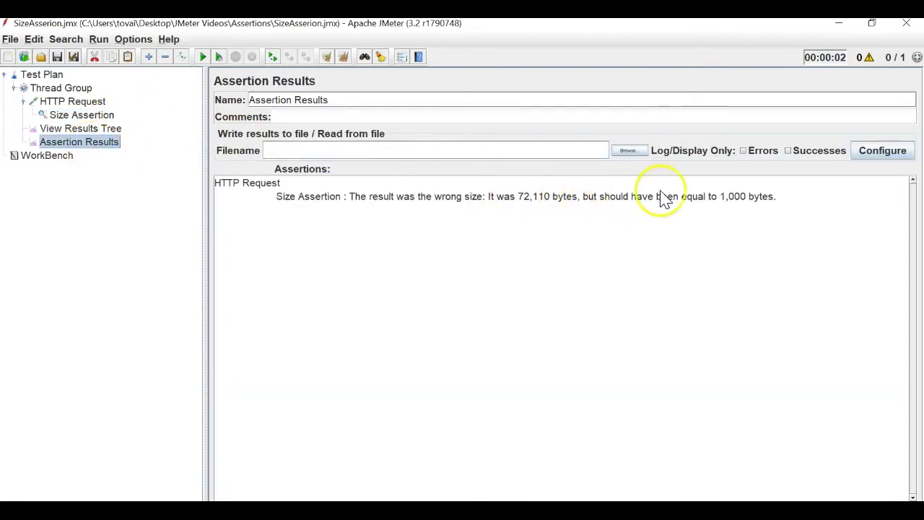
Clear the old results, run the test again and expand the HTTP Request's result in the View Results Tree.
left_click(94, 101)
left_click(102, 129)
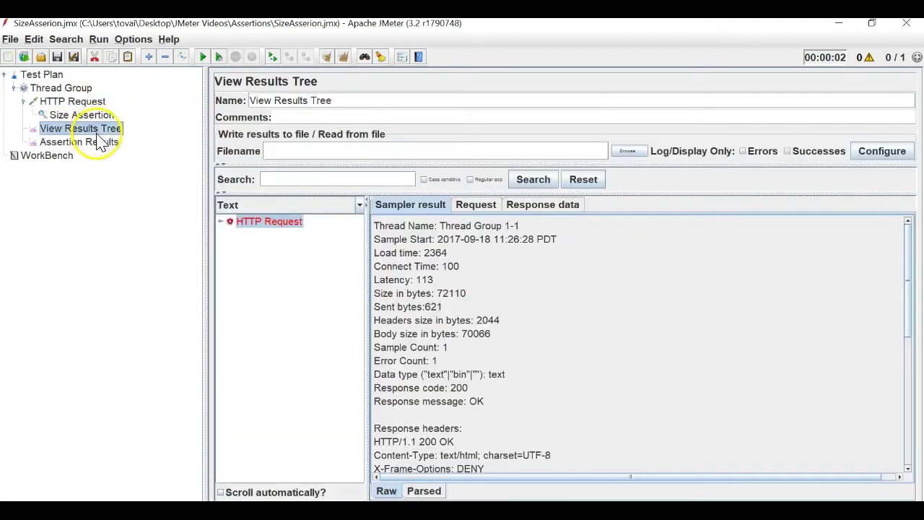
left_click(344, 59)
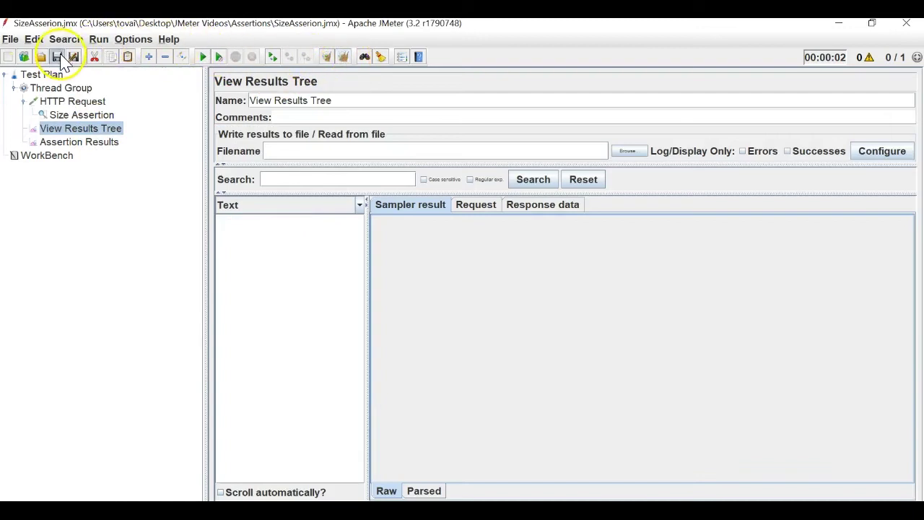
left_click(202, 59)
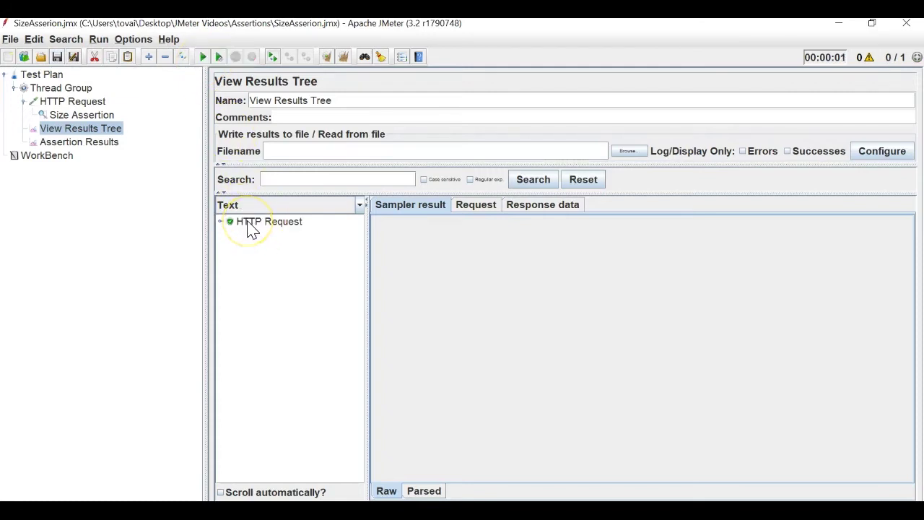
double_click(249, 224)
Check the HTTP Request's entry in Assertion Results for the latest run.
left_click(109, 142)
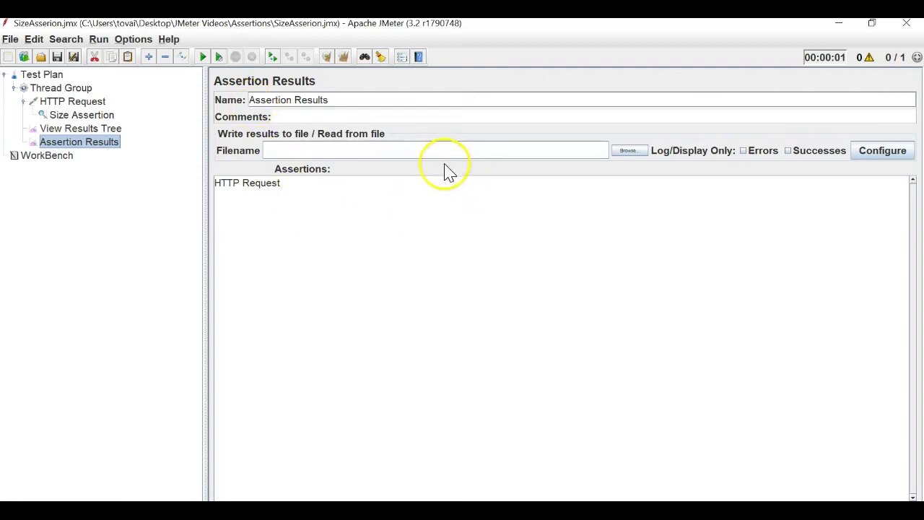
left_click(286, 184)
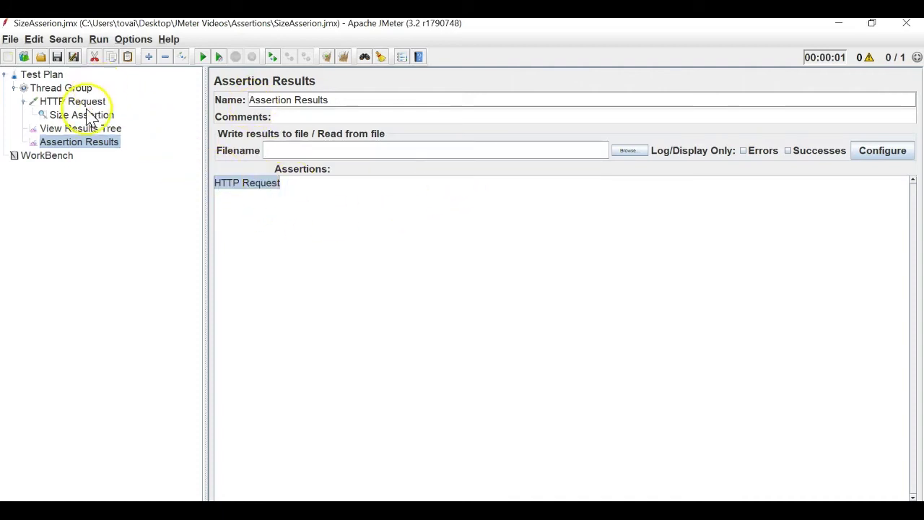
left_click_drag(254, 184, 221, 185)
left_click(215, 200)
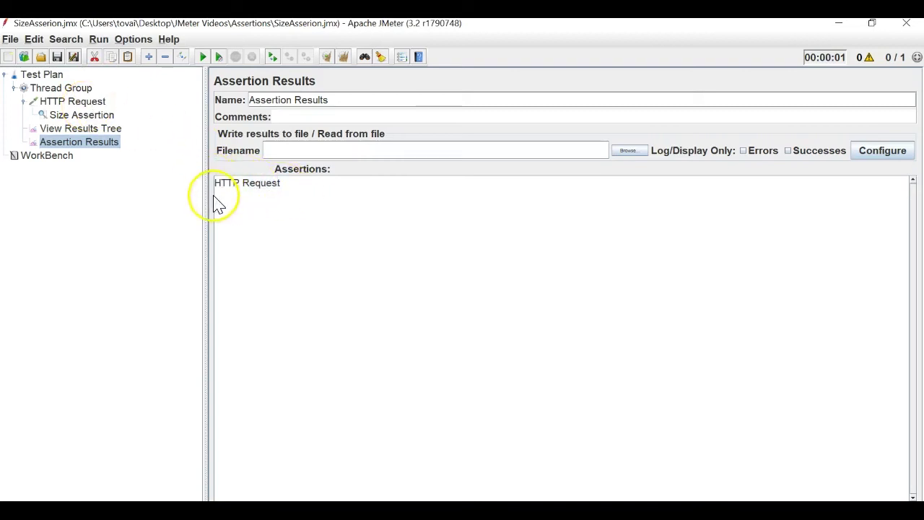
Examine the HTTP Request's sampler result, response data and body size in the View Results Tree.
left_click(50, 129)
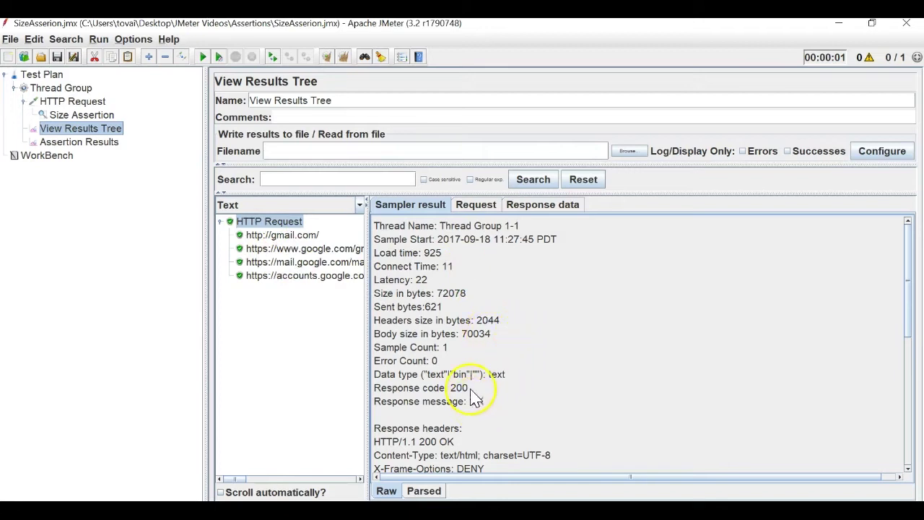
left_click(519, 205)
left_click(410, 205)
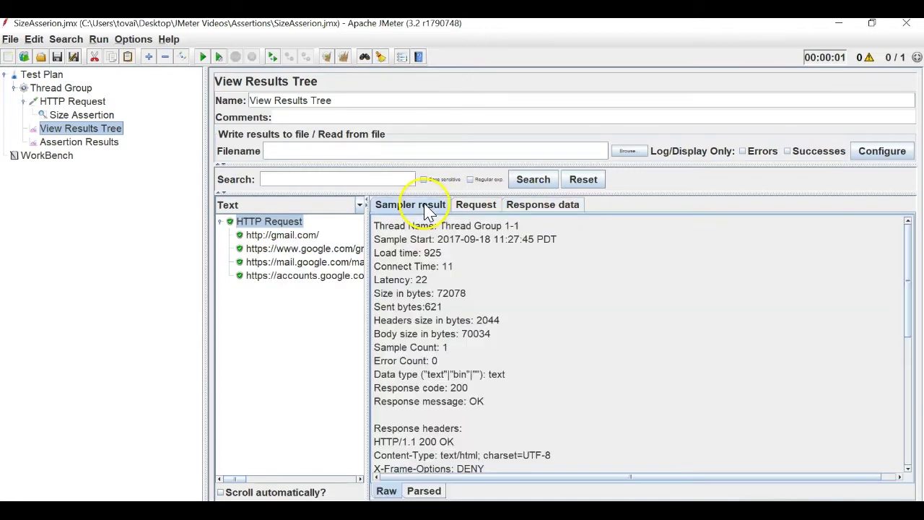
left_click_drag(907, 314, 875, 292)
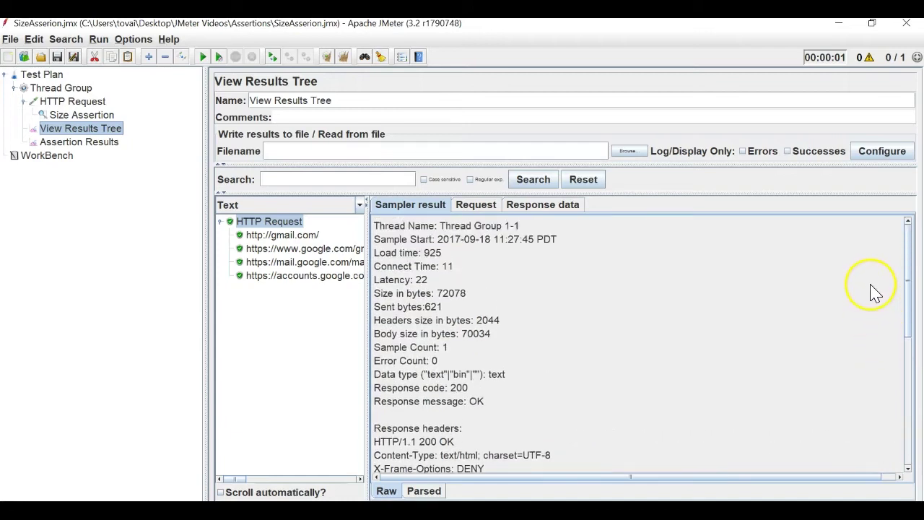
left_click_drag(493, 334, 464, 335)
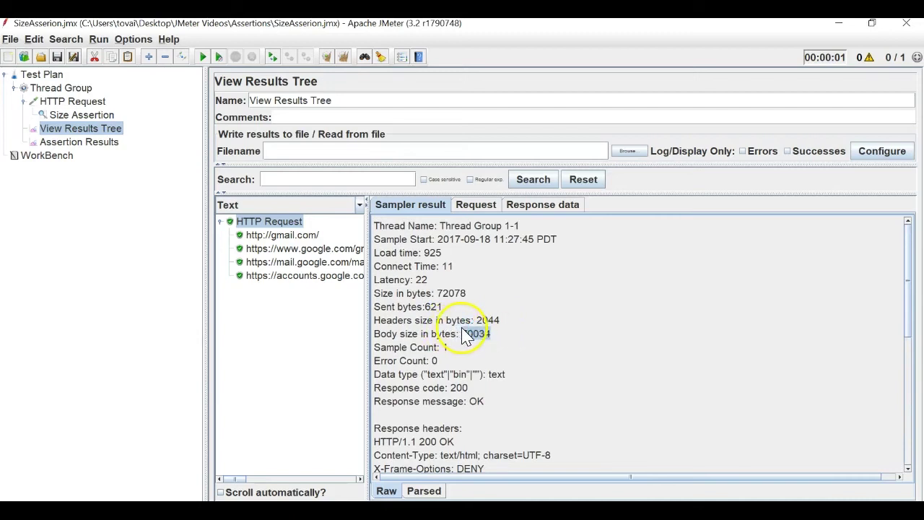
left_click(101, 127)
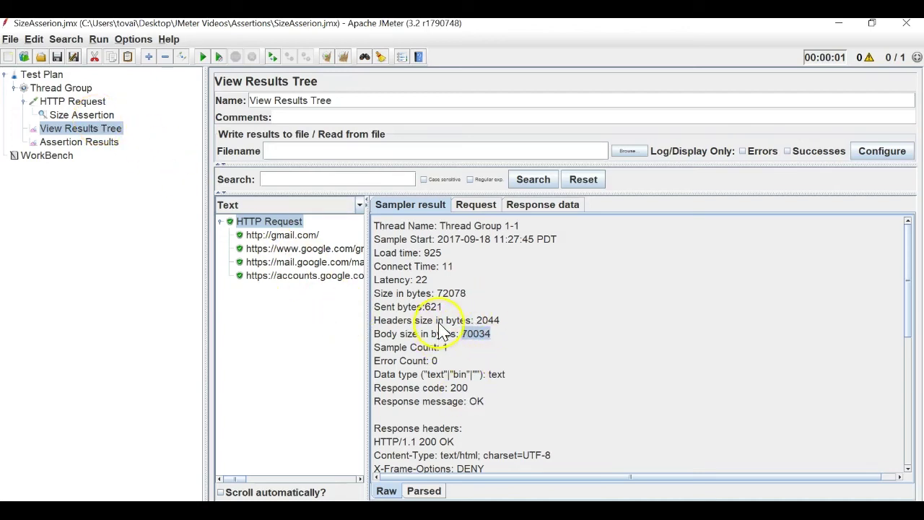
Try the < comparison in the Size Assertion, and switch it back to =.
left_click(85, 117)
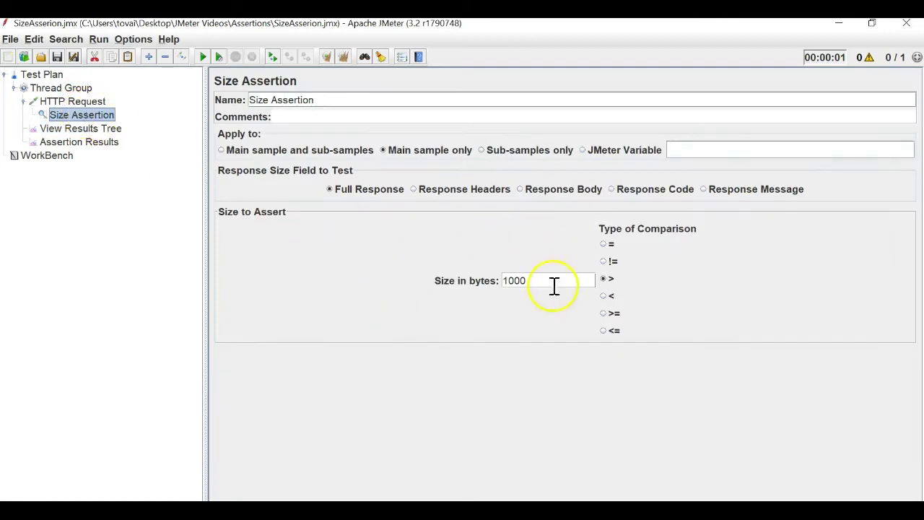
left_click(613, 296)
left_click(608, 244)
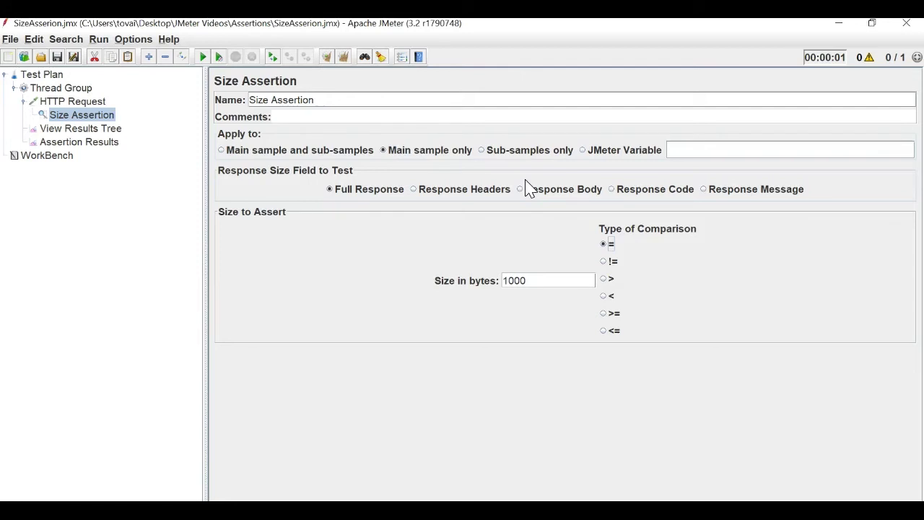
left_click(180, 163)
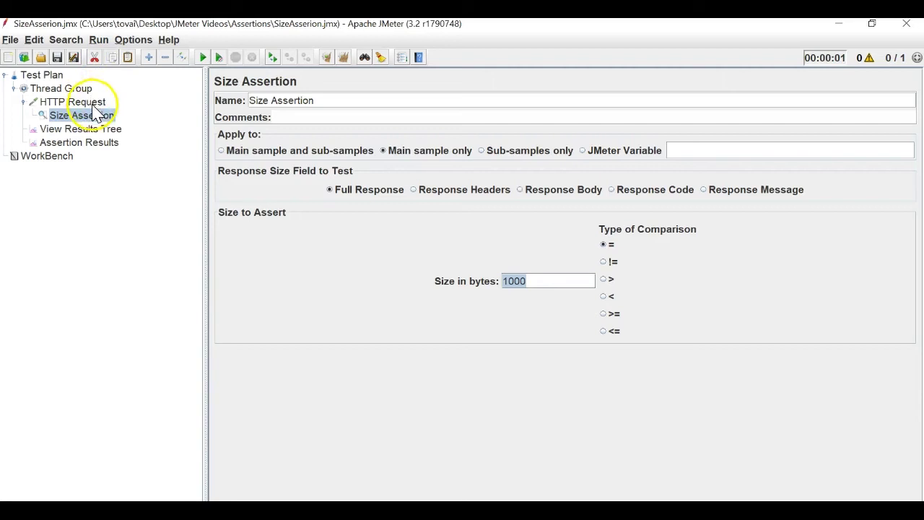
Save the test plan as a new file named DurationAsserion.jmx in the Assertions folder.
left_click(10, 40)
left_click(21, 153)
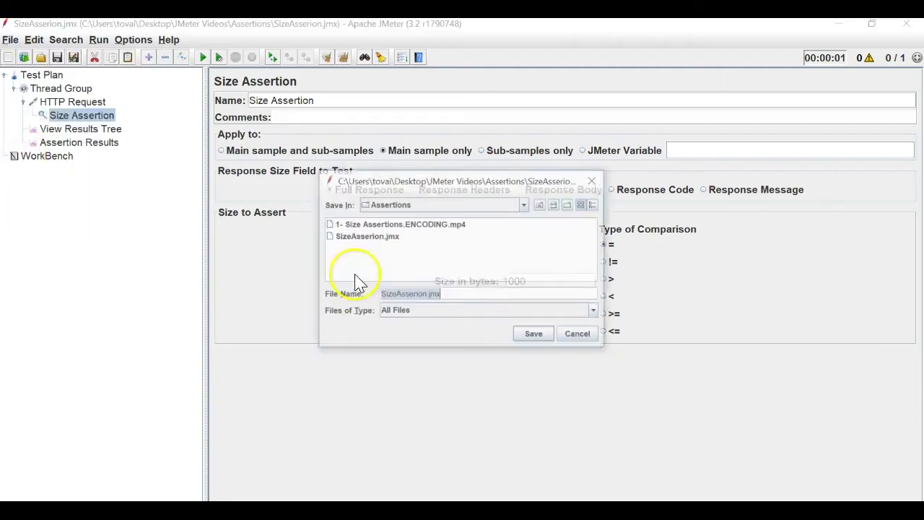
left_click(436, 292)
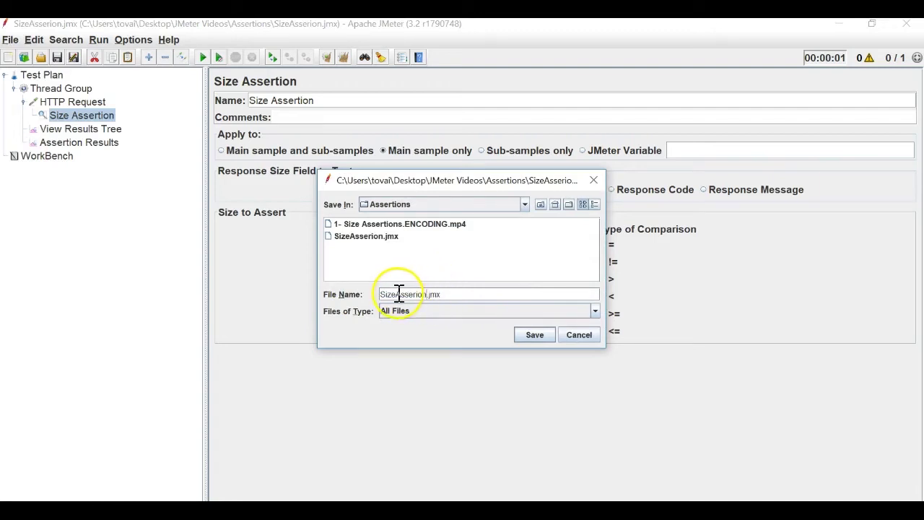
key("BackSpace")
key("BackSpace")
key("BackSpace")
key("BackSpace")
type("Duration")
key("Return")
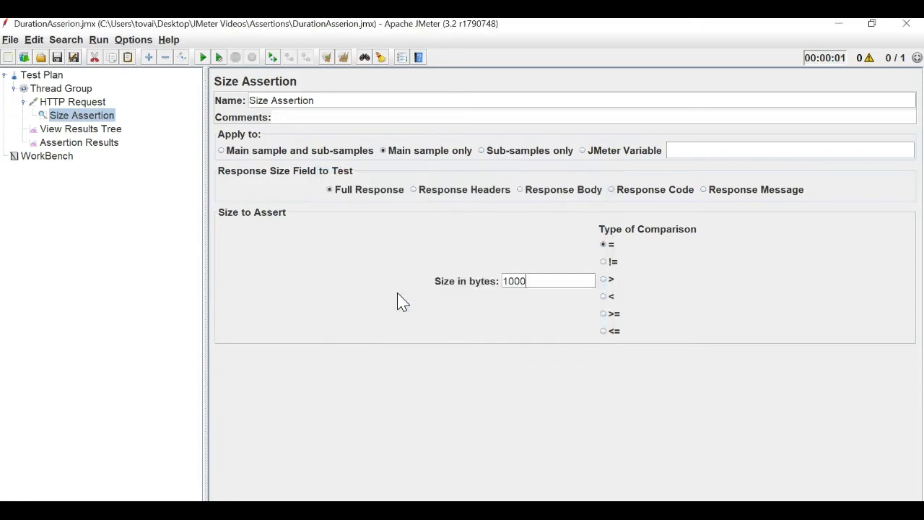
Remove the Size Assertion from the HTTP Request sampler.
right_click(80, 114)
left_click(123, 189)
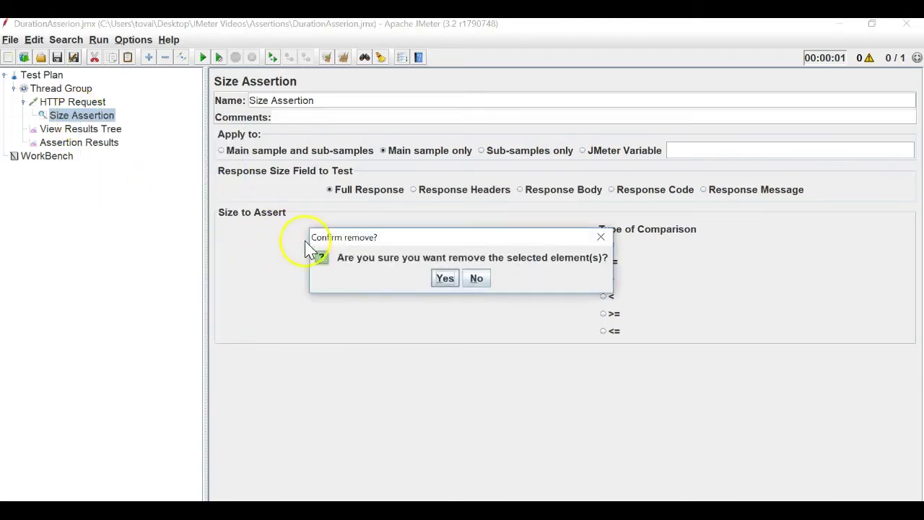
left_click(443, 279)
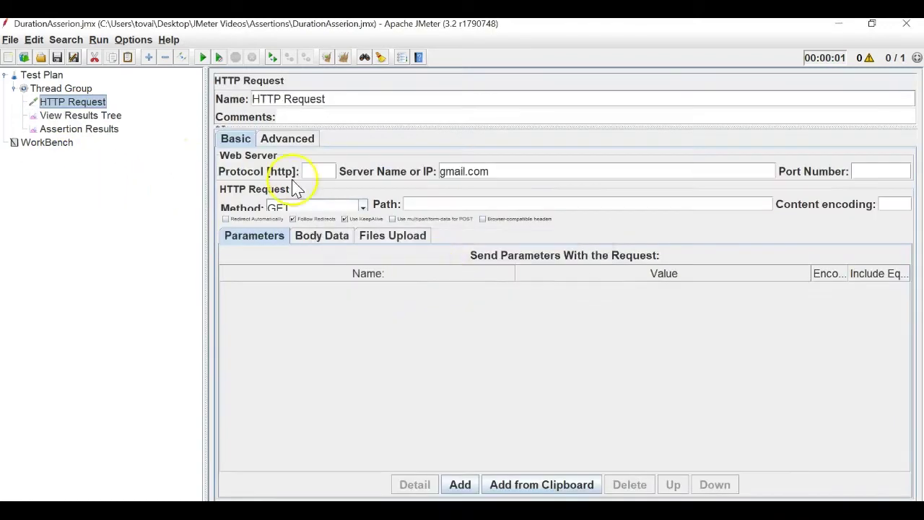
Add a Duration Assertion to the HTTP Request sampler and set its duration to 1000 milliseconds.
right_click(101, 107)
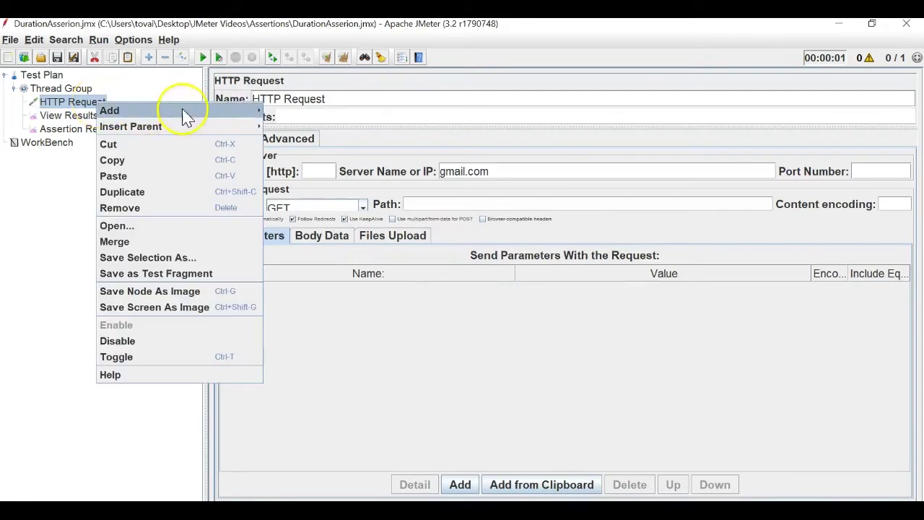
mouse_move(244, 110)
mouse_move(321, 175)
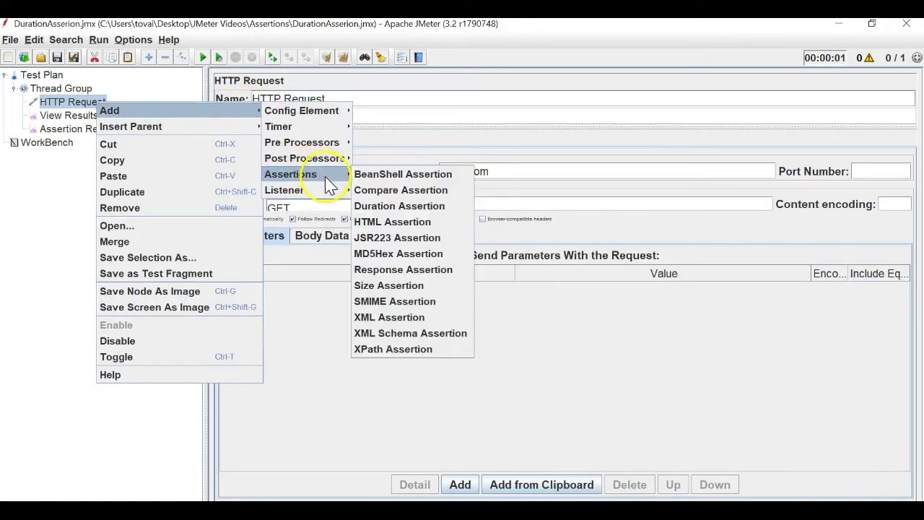
left_click(416, 206)
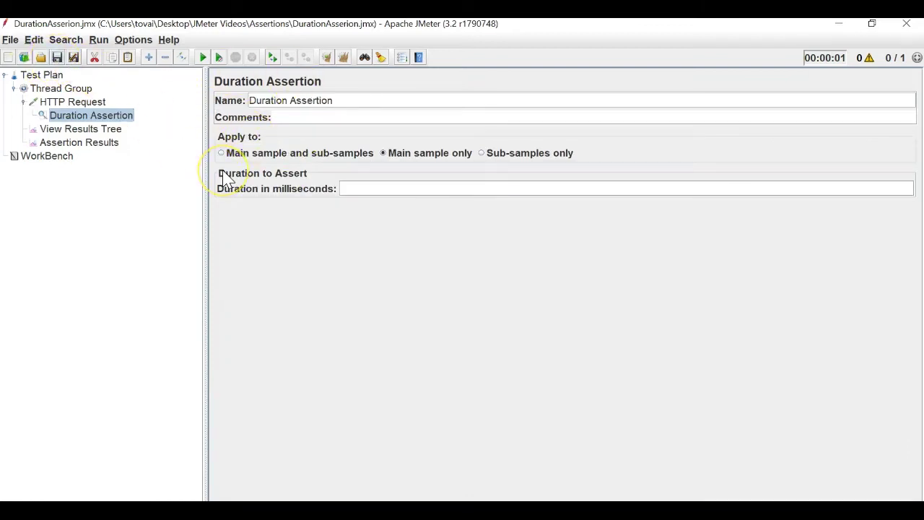
left_click(382, 193)
type("1000")
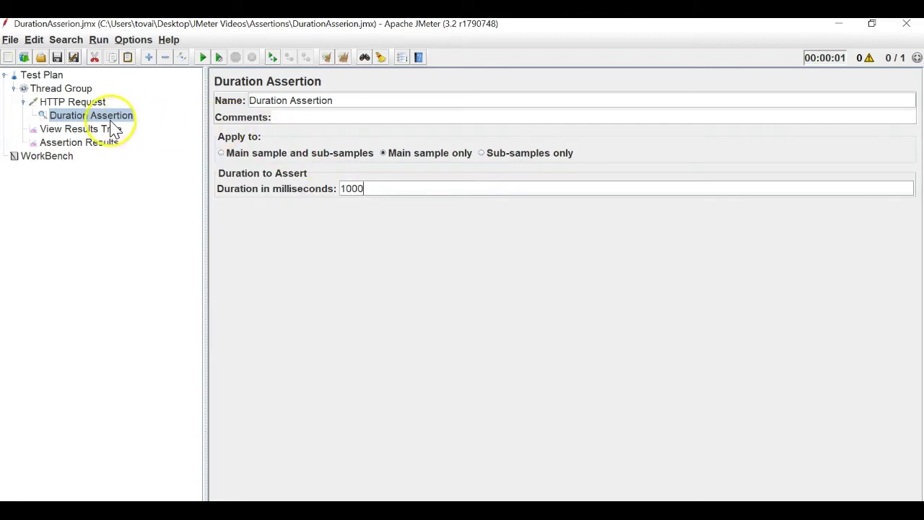
Clear the previous results, run the test and read the Duration Assertion's outcome in Assertion Results.
left_click(112, 130)
left_click(344, 57)
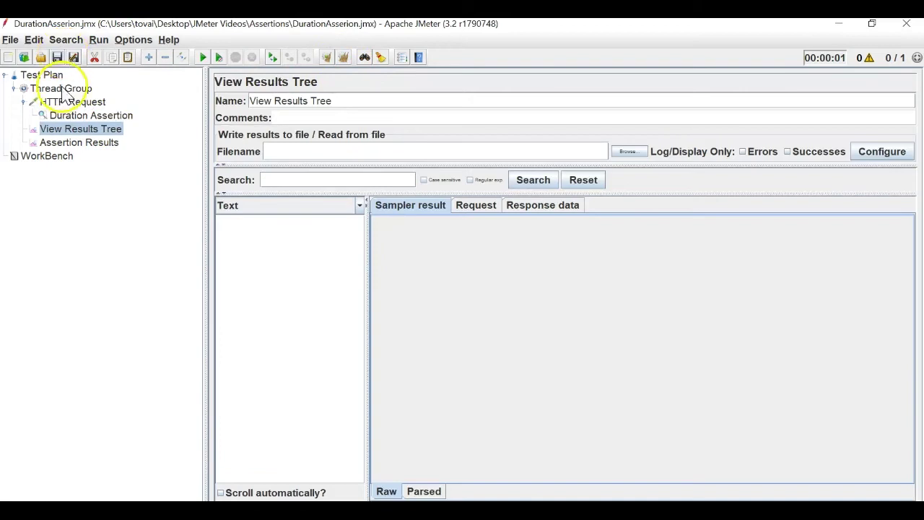
left_click(201, 63)
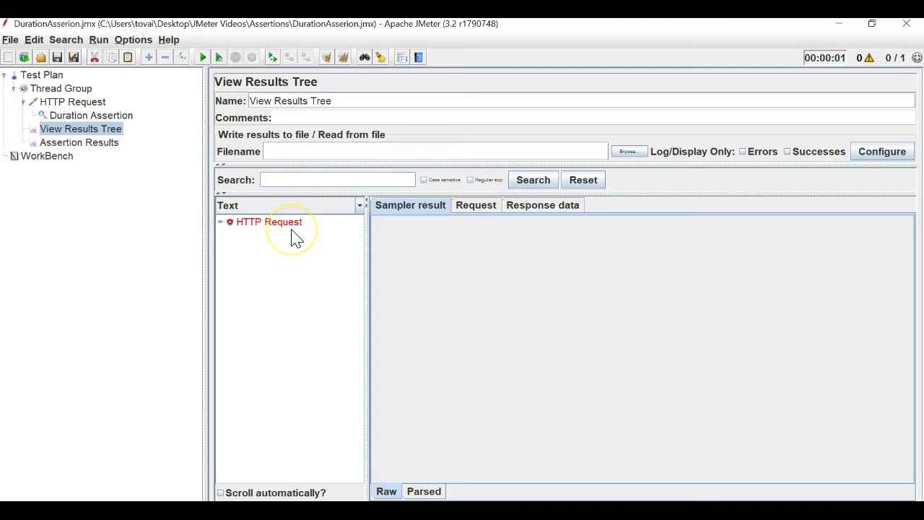
left_click(85, 144)
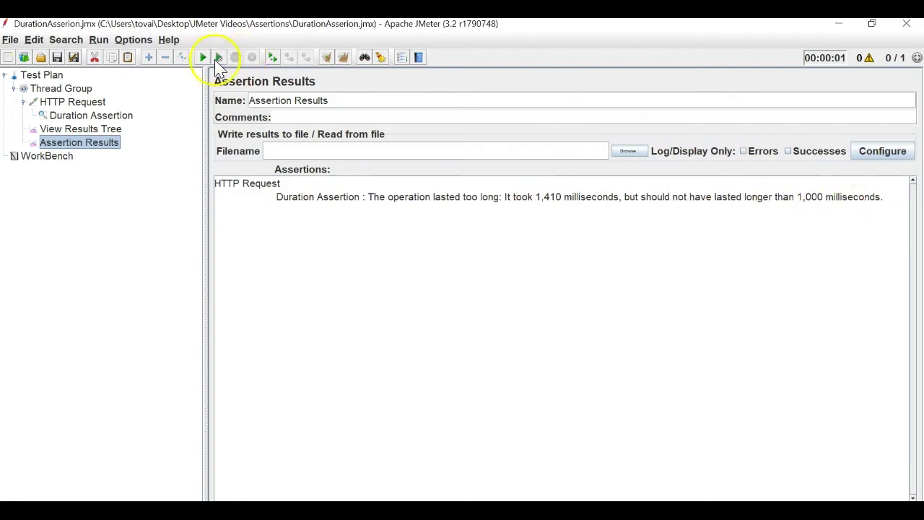
Set the Duration Assertion's allowed duration to 2000 milliseconds.
left_click(108, 117)
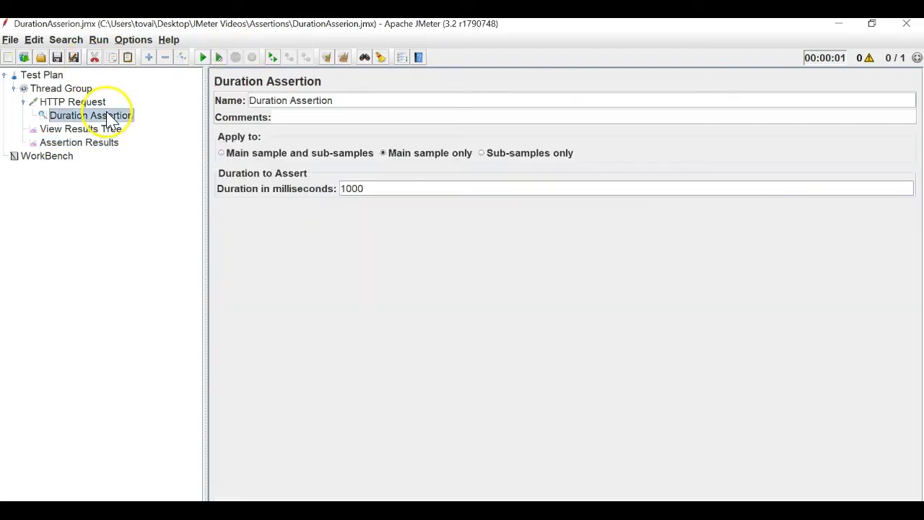
double_click(349, 188)
type("2000")
Clear the previous results, rerun the test with the longer duration limit and check Assertion Results.
left_click(346, 62)
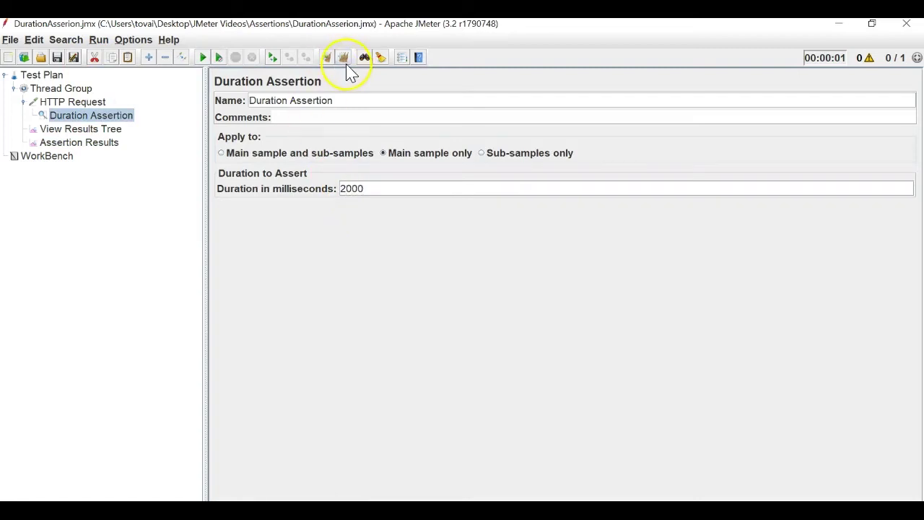
left_click(202, 63)
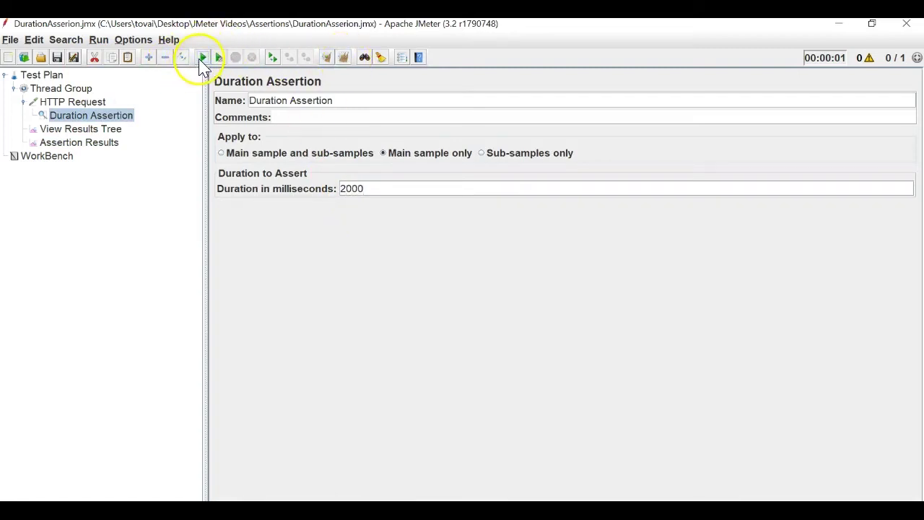
left_click(101, 149)
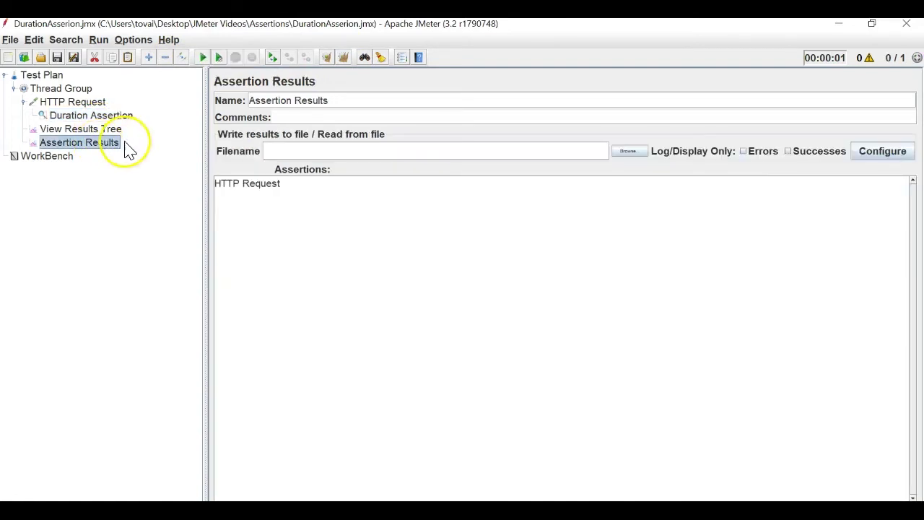
Examine the HTTP Request's sampler result in View Results Tree, including its load time and response headers.
left_click(68, 117)
left_click(84, 132)
left_click(241, 211)
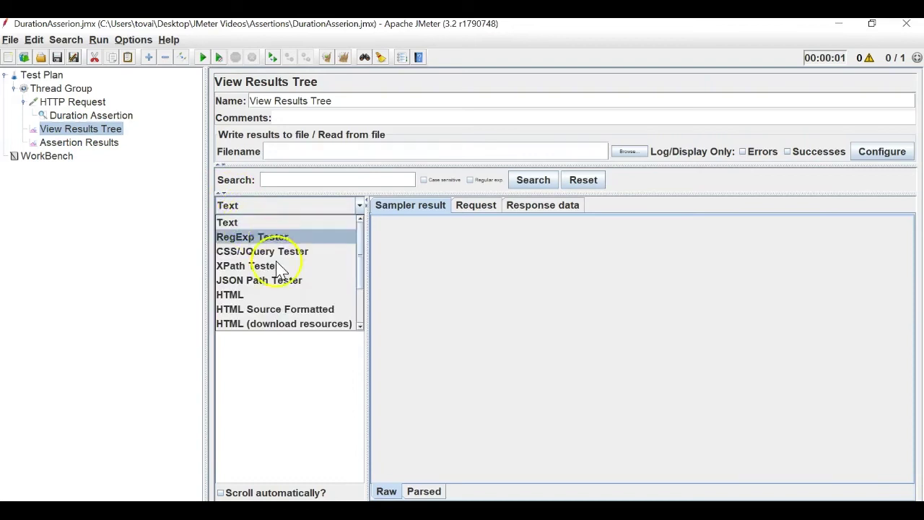
left_click(266, 362)
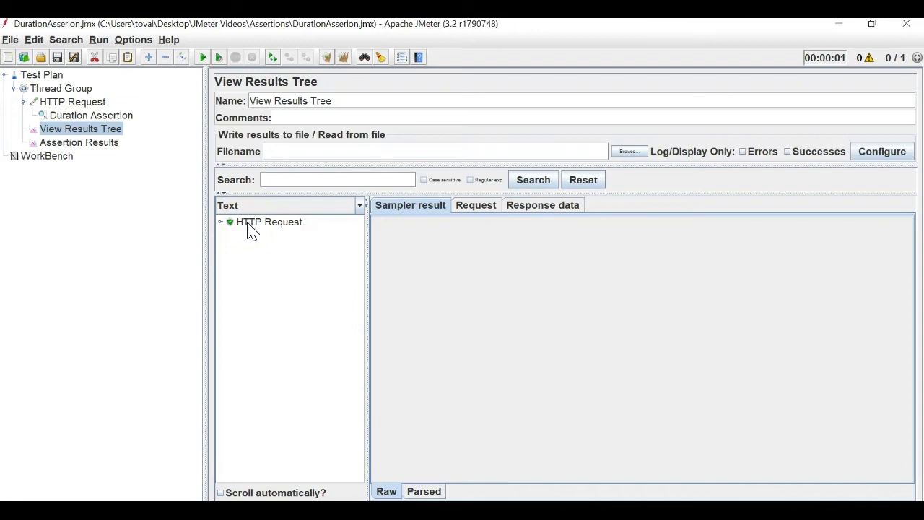
left_click(276, 224)
left_click(429, 382)
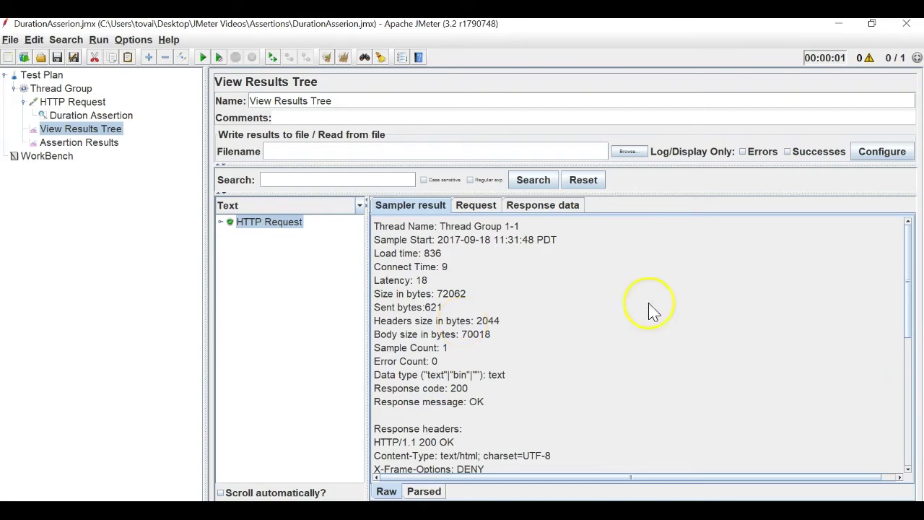
left_click_drag(902, 275, 879, 385)
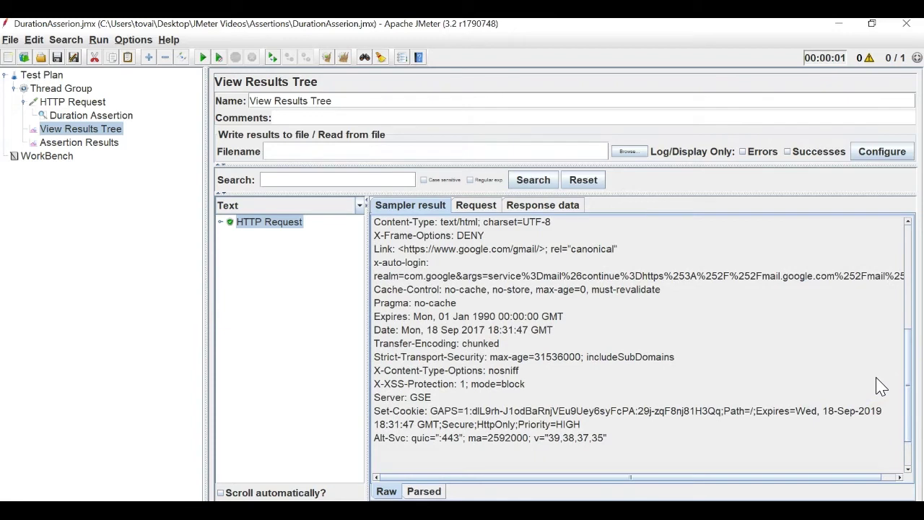
left_click_drag(880, 386, 842, 251)
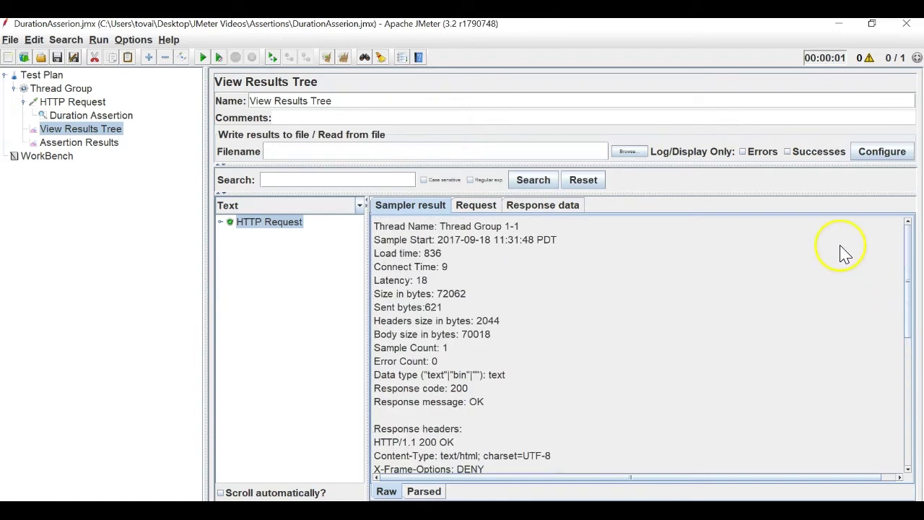
Set the Duration Assertion's duration to 500 milliseconds and run the test, checking the outcome in Assertion Results.
left_click(112, 117)
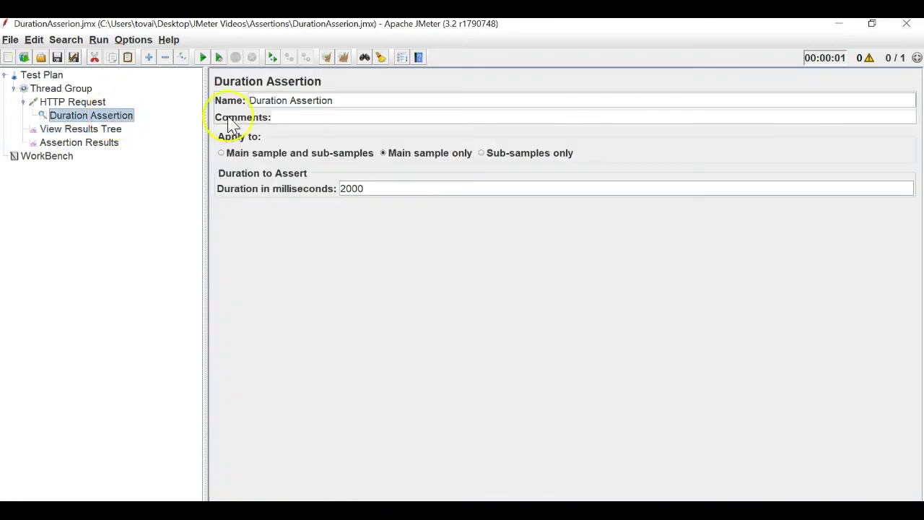
double_click(353, 188)
type("150")
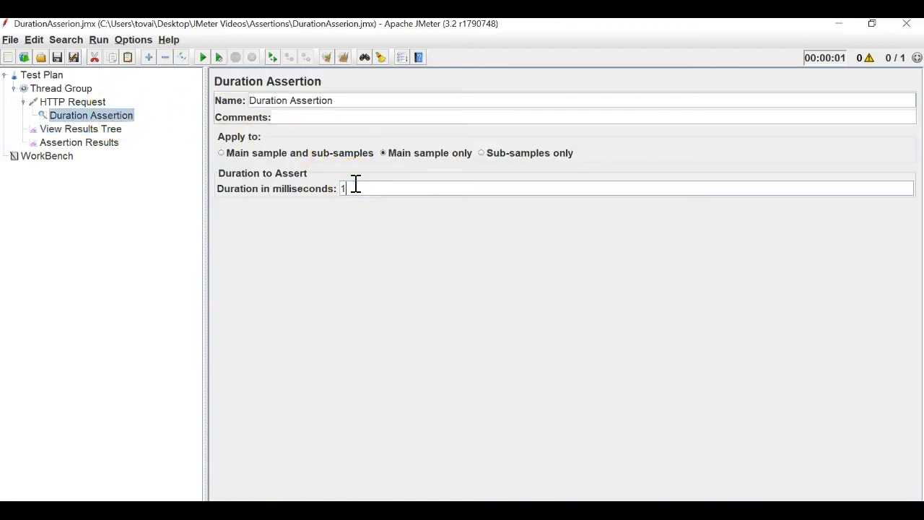
key("BackSpace")
key("BackSpace")
key("BackSpace")
type("500")
left_click(203, 57)
left_click(84, 145)
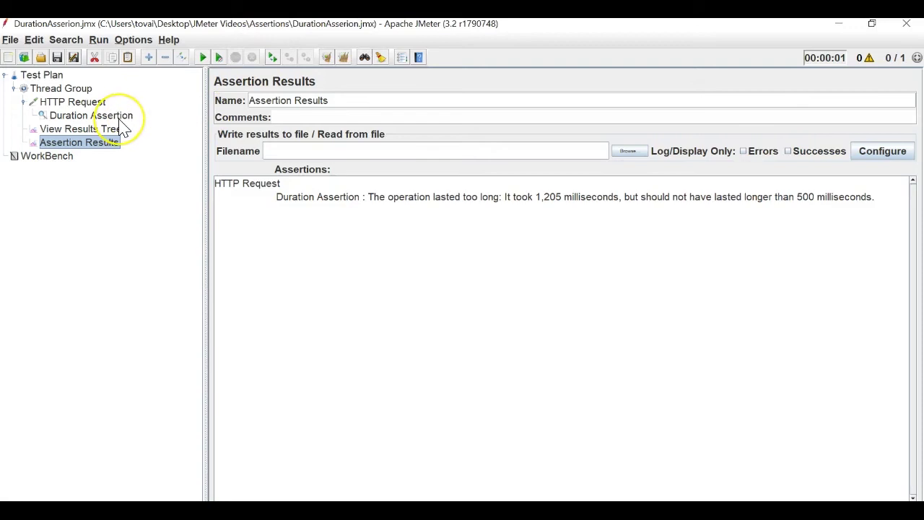
Compare the Duration Assertion's setting with its outcome in Assertion Results, and save the test plan.
left_click(101, 116)
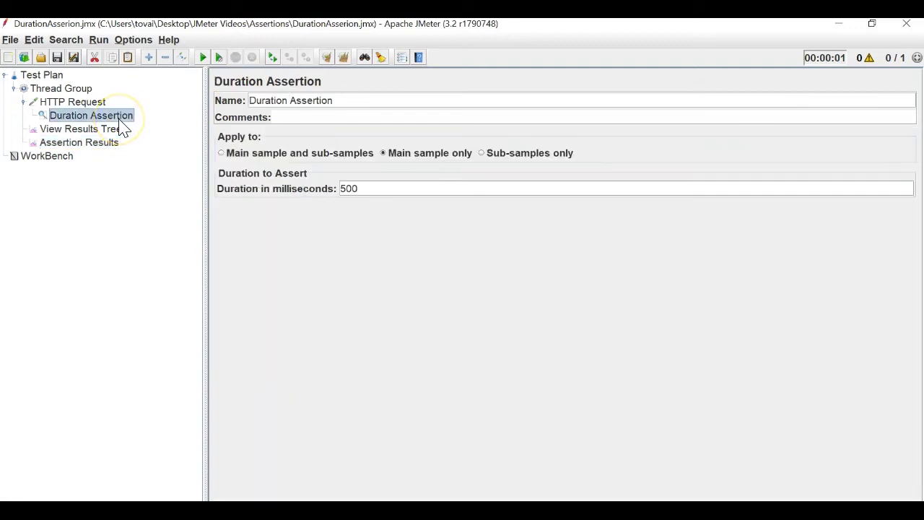
left_click(91, 147)
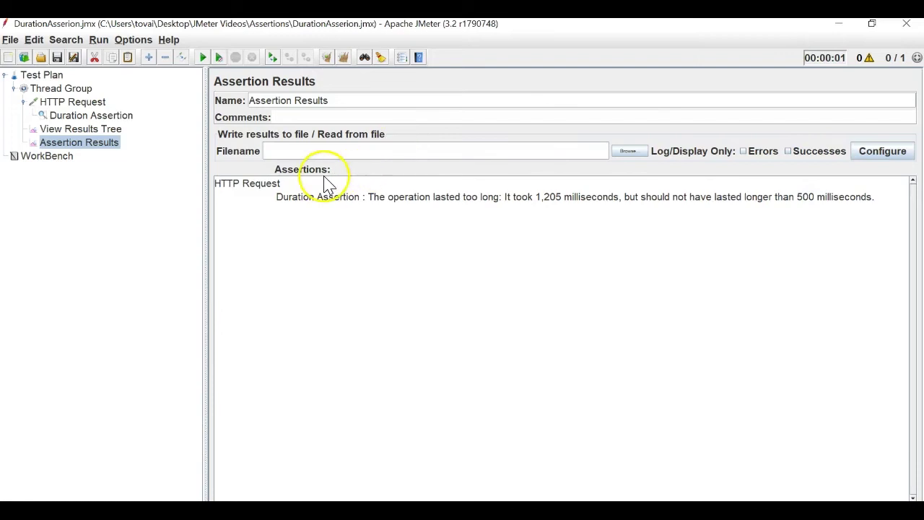
left_click(117, 117)
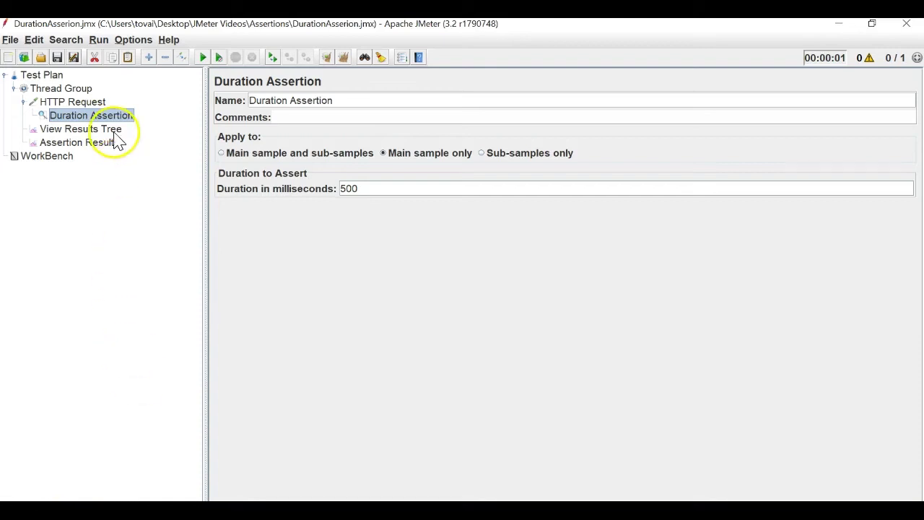
left_click(57, 57)
Remove the Duration Assertion from the HTTP Request sampler.
right_click(70, 116)
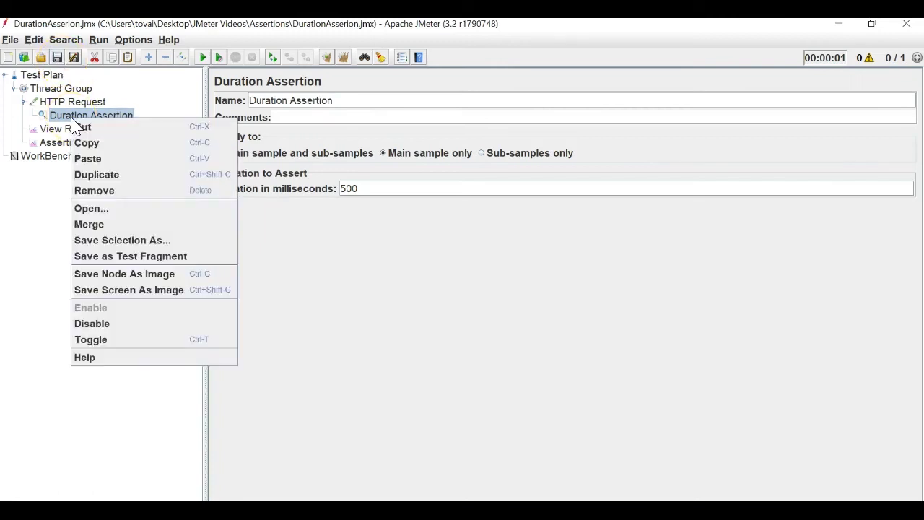
left_click(109, 190)
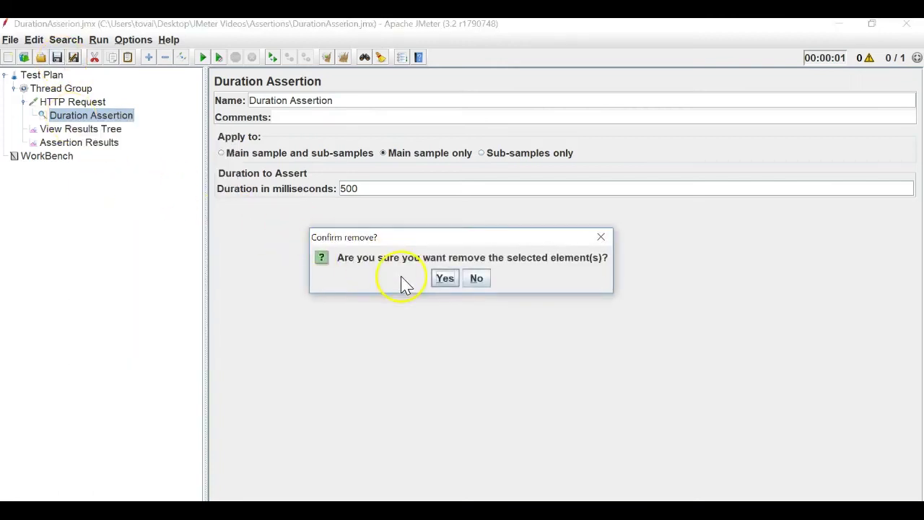
left_click(444, 280)
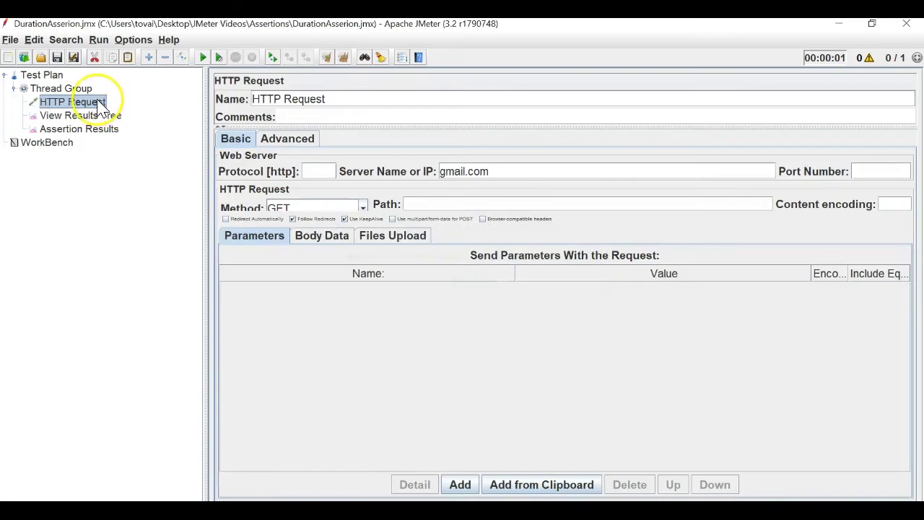
Add an HTML Assertion to the HTTP Request sampler.
right_click(107, 107)
mouse_move(233, 109)
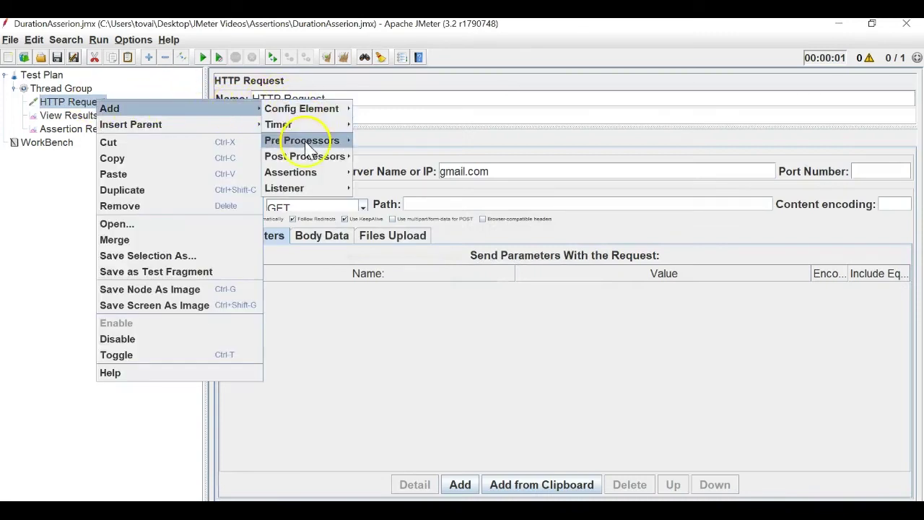
mouse_move(347, 173)
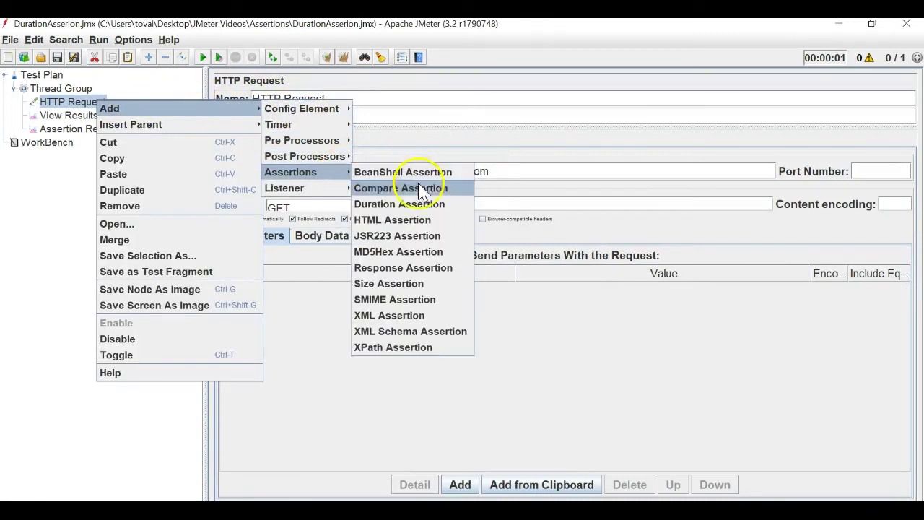
left_click(413, 219)
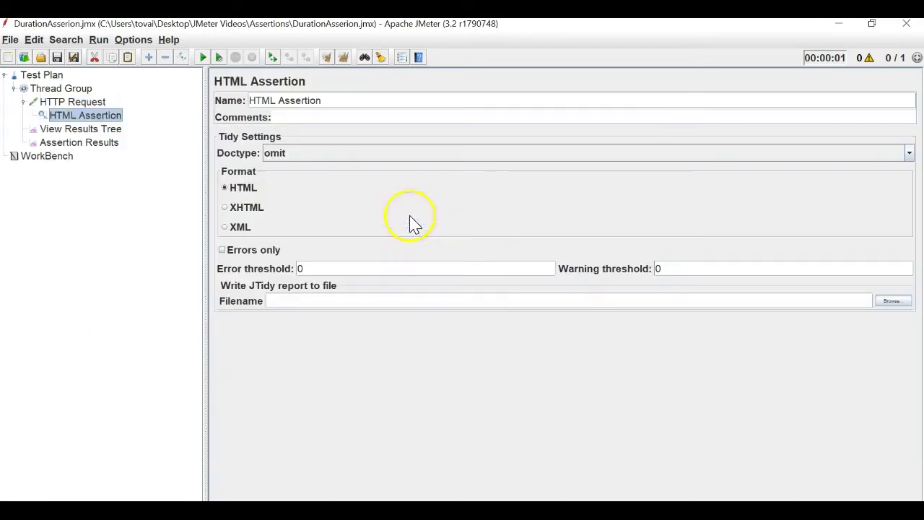
Save the test plan as a new file named HTMLAsserion.jmx in the Assertions folder.
left_click(10, 40)
left_click(29, 154)
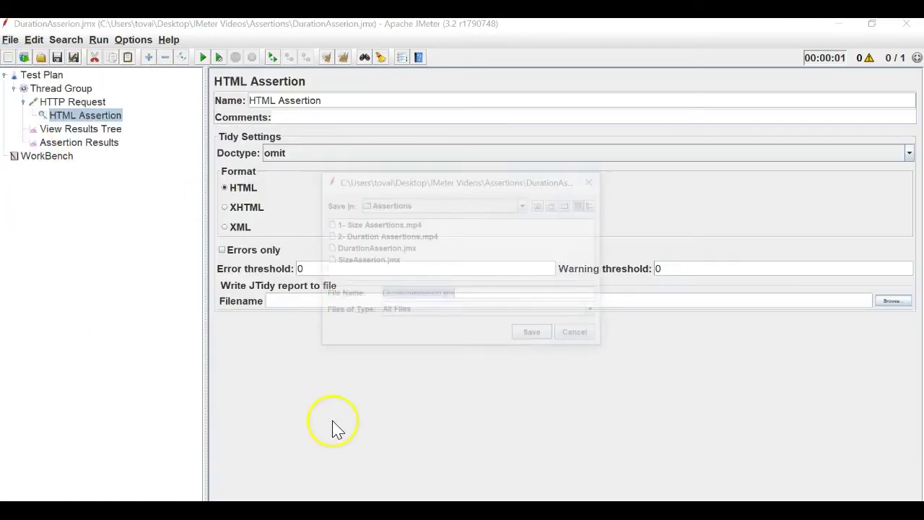
left_click(415, 293)
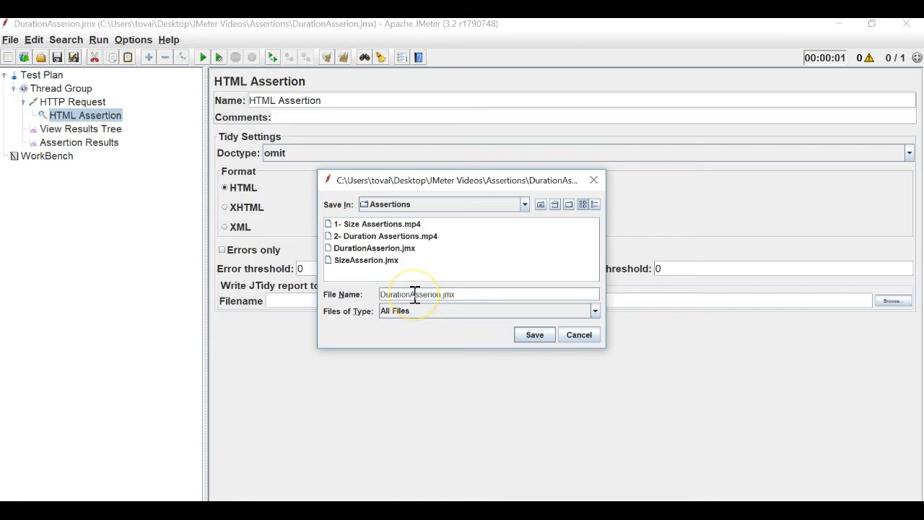
key("BackSpace")
key("BackSpace")
key("BackSpace")
key("BackSpace")
key("BackSpace")
key("BackSpace")
key("BackSpace")
key("BackSpace")
type("HTML")
key("Return")
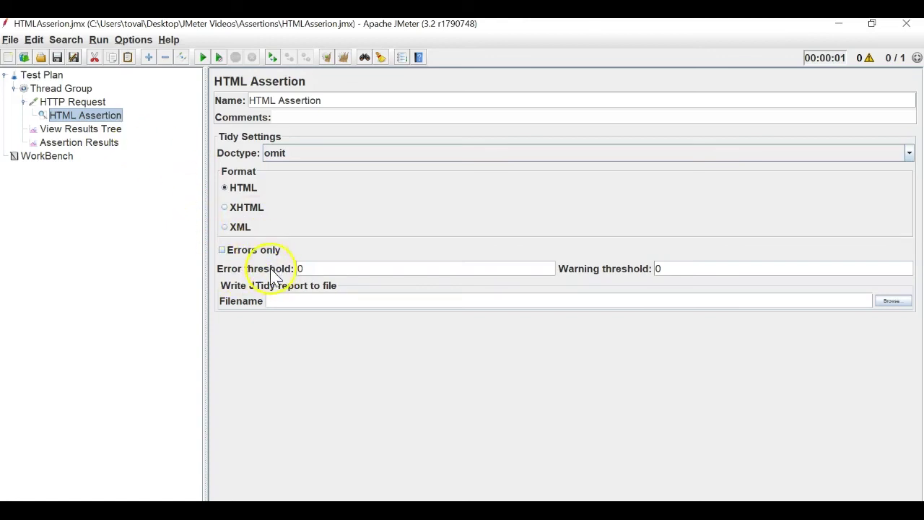
Run the test with the HTML Assertion and check both Assertion Results and View Results Tree.
left_click(324, 266)
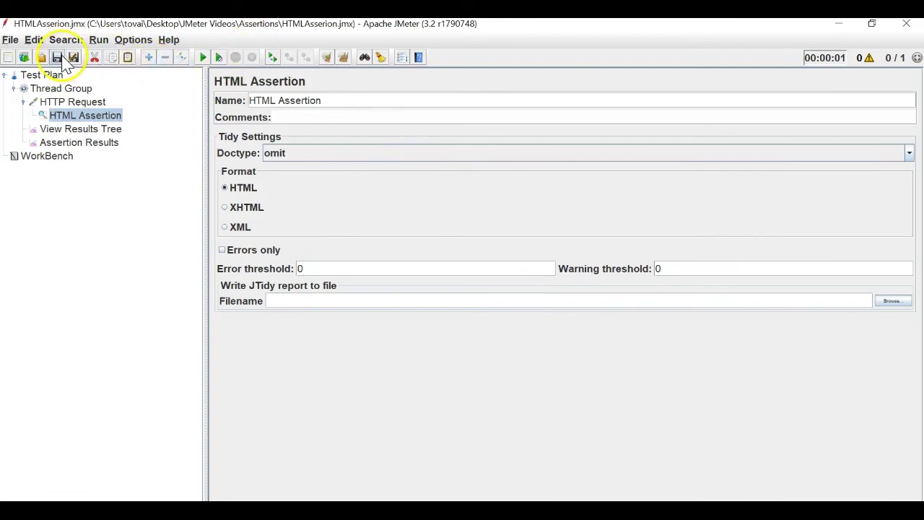
left_click(203, 57)
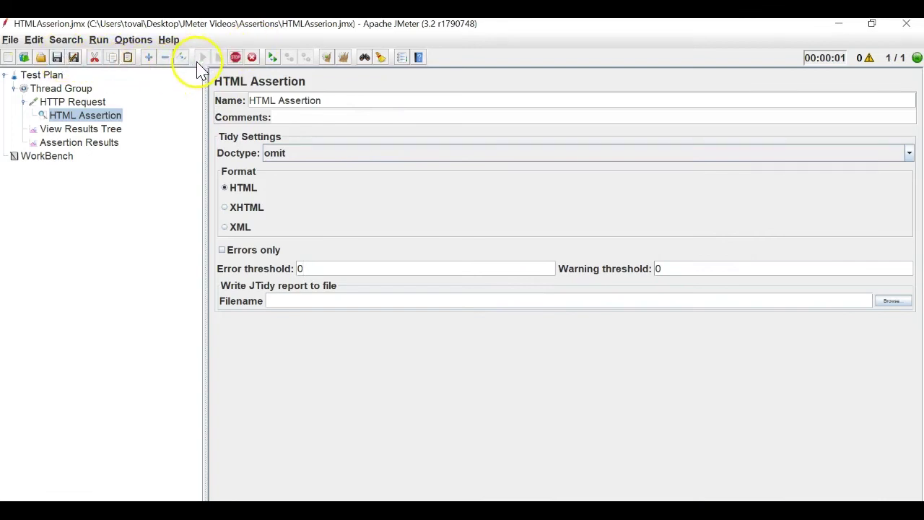
left_click(82, 144)
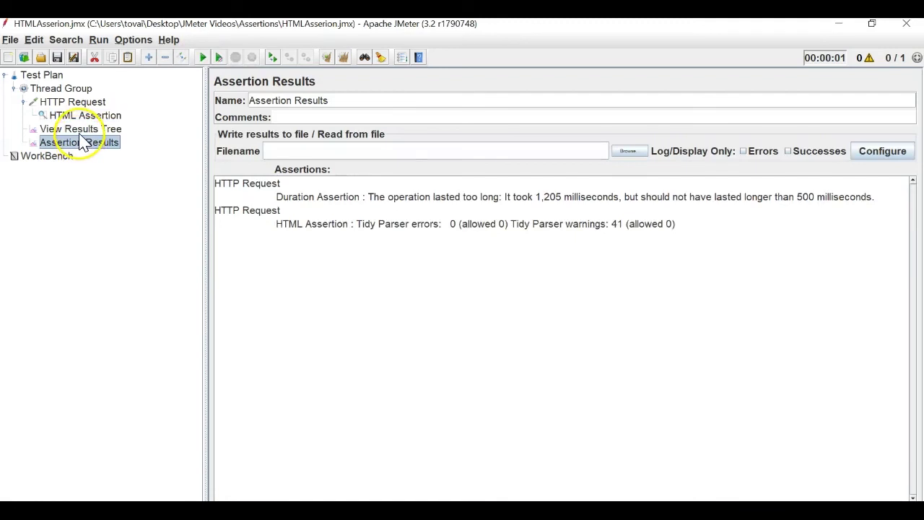
left_click(82, 134)
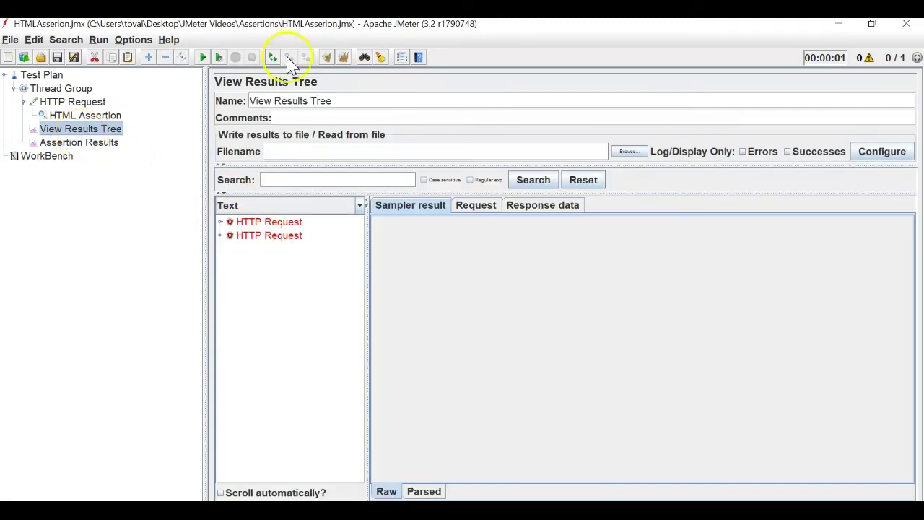
Clear all previous results, rerun the test and inspect the HTTP Request's sampler result in View Results Tree.
left_click(344, 58)
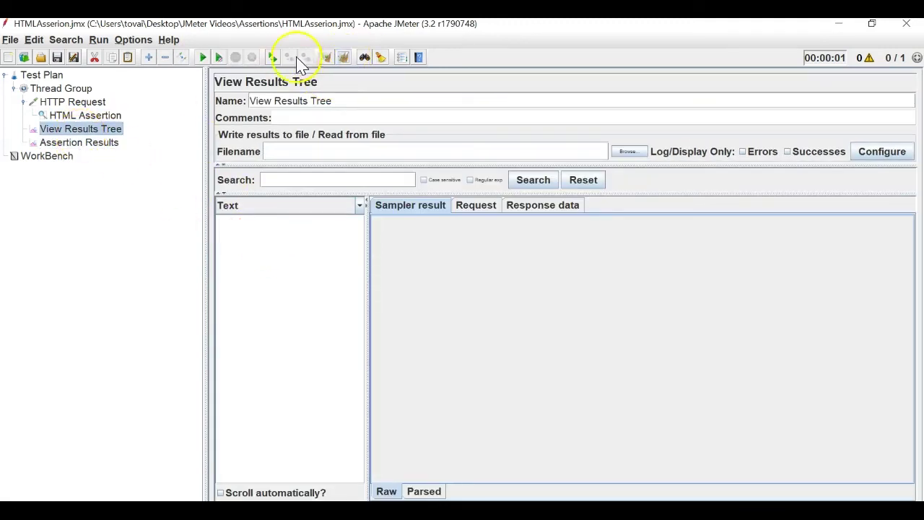
left_click(202, 57)
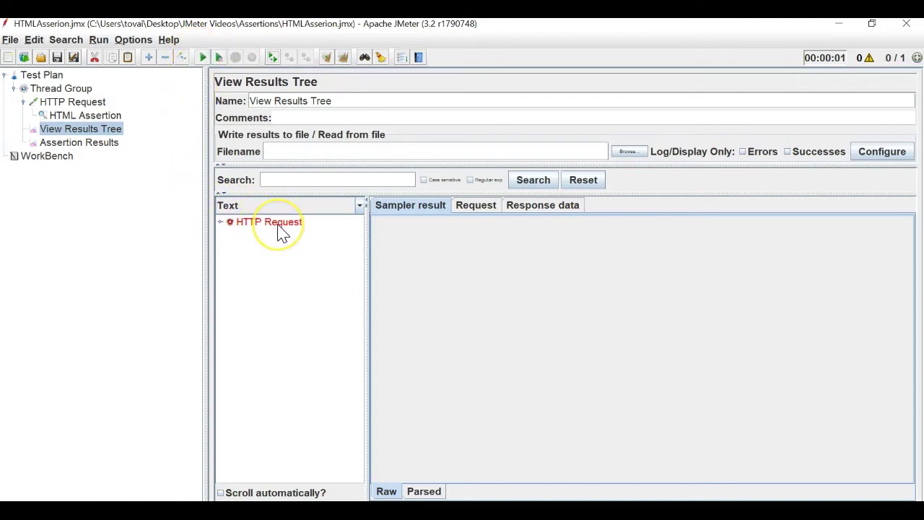
left_click(278, 225)
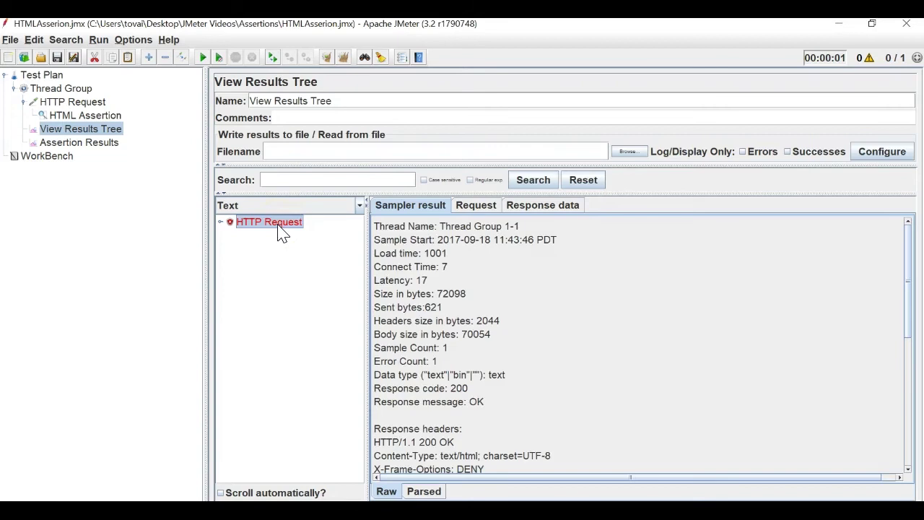
left_click_drag(470, 383, 501, 367)
left_click(501, 367)
Read the HTML Assertion's outcome in Assertion Results and compare it with the assertion's error and warning thresholds.
left_click(108, 152)
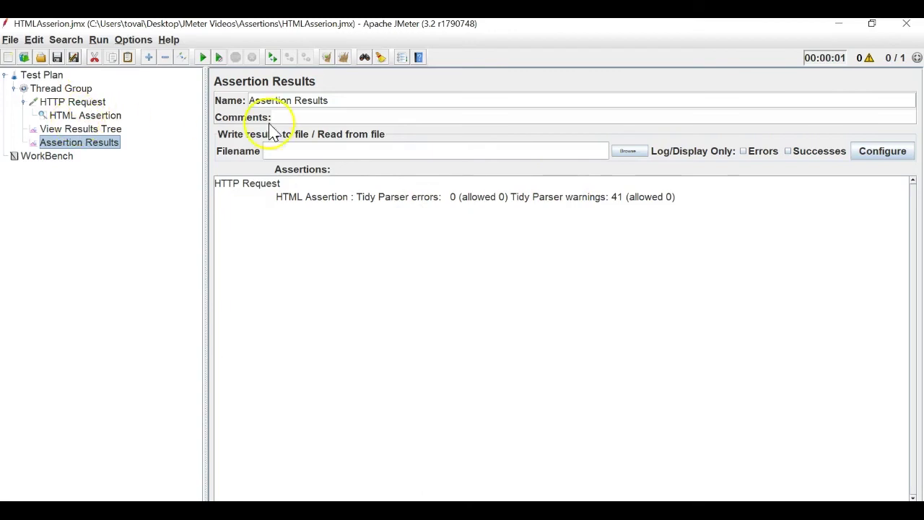
left_click_drag(439, 197, 506, 202)
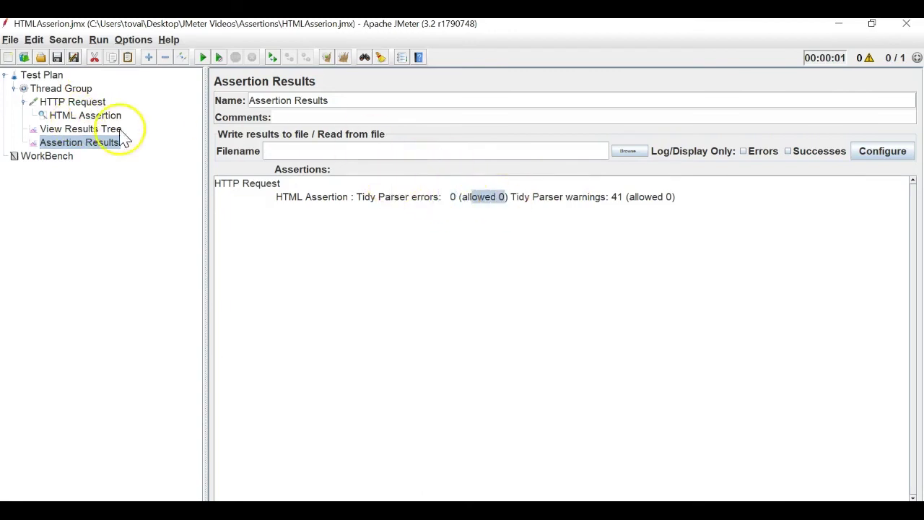
left_click(96, 118)
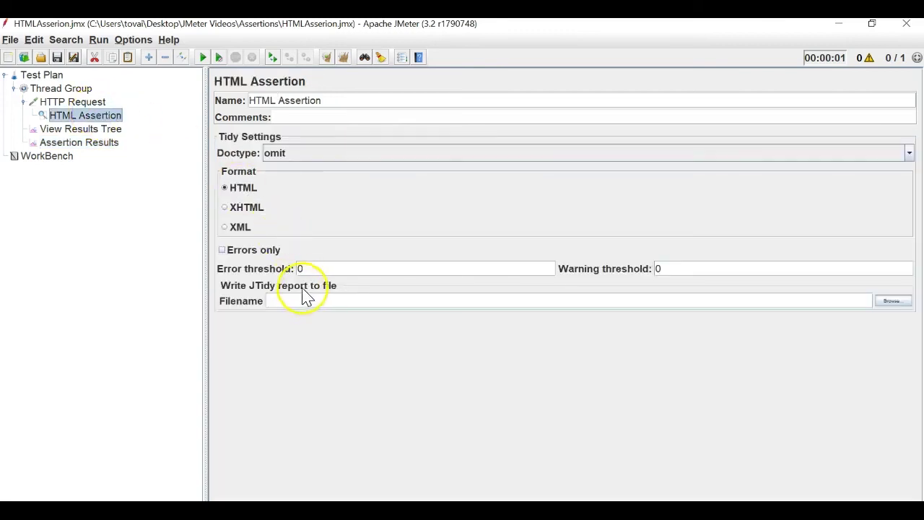
left_click(101, 142)
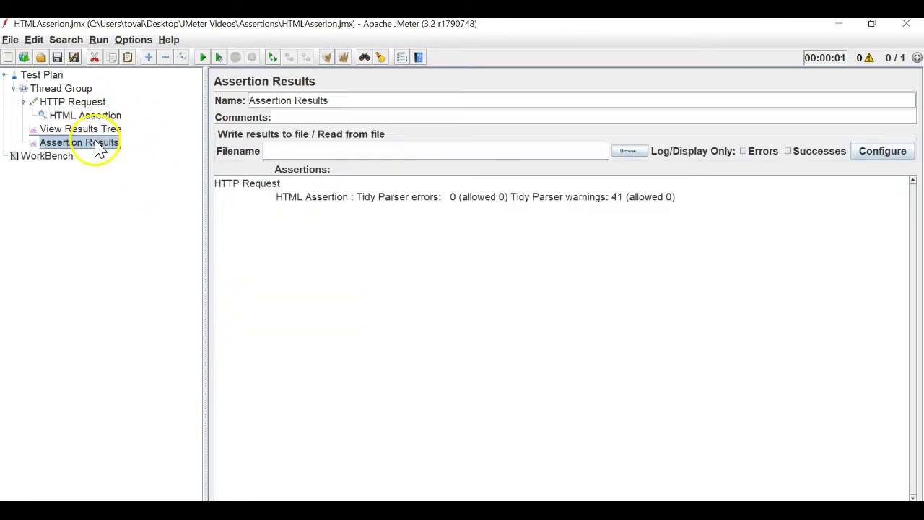
Examine the Tidy Parser error and warning counts in Assertion Results against the HTML Assertion's thresholds.
left_click_drag(431, 196, 460, 208)
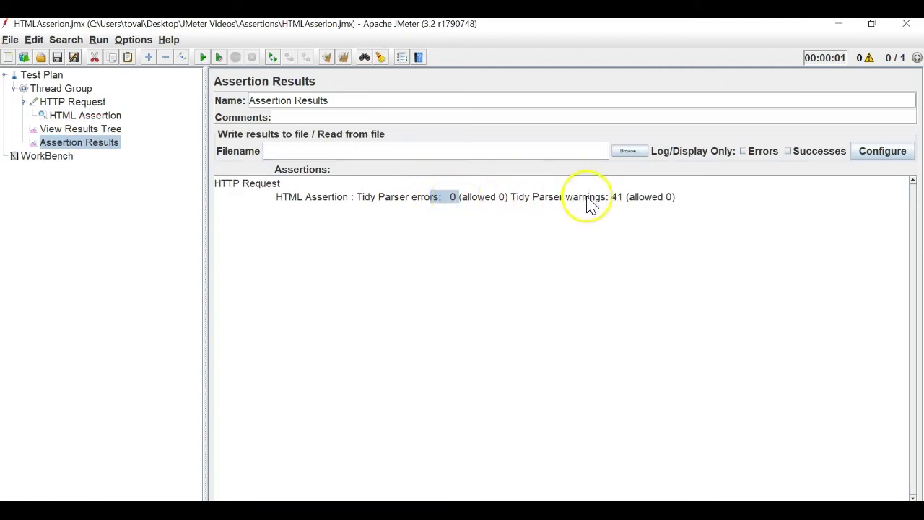
left_click_drag(674, 206, 657, 204)
left_click(121, 118)
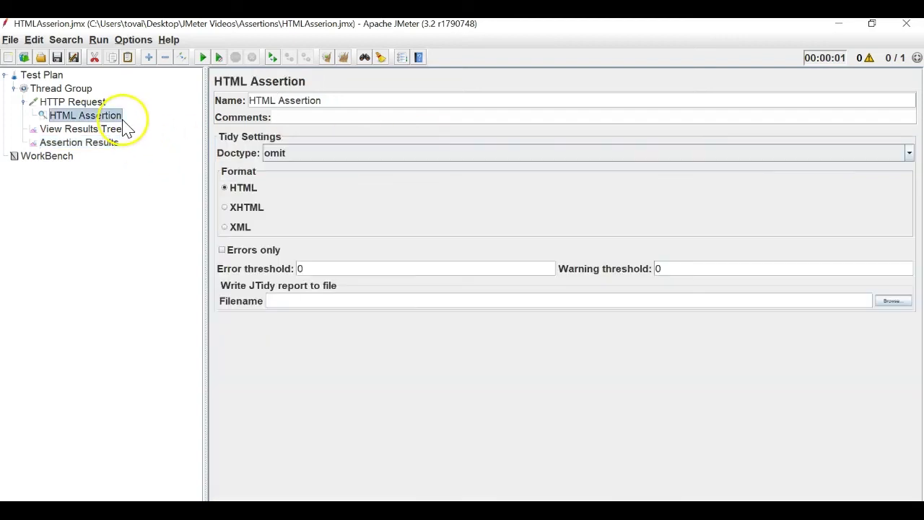
left_click(91, 142)
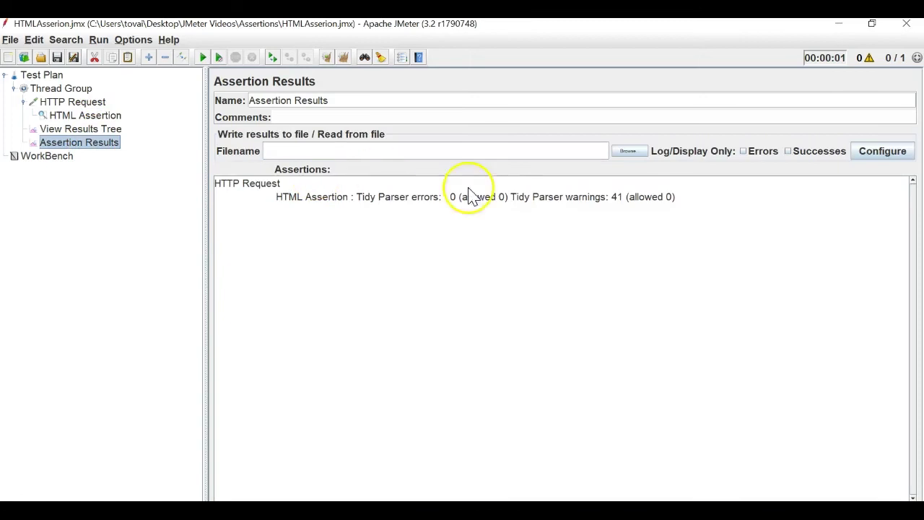
left_click_drag(575, 202, 608, 218)
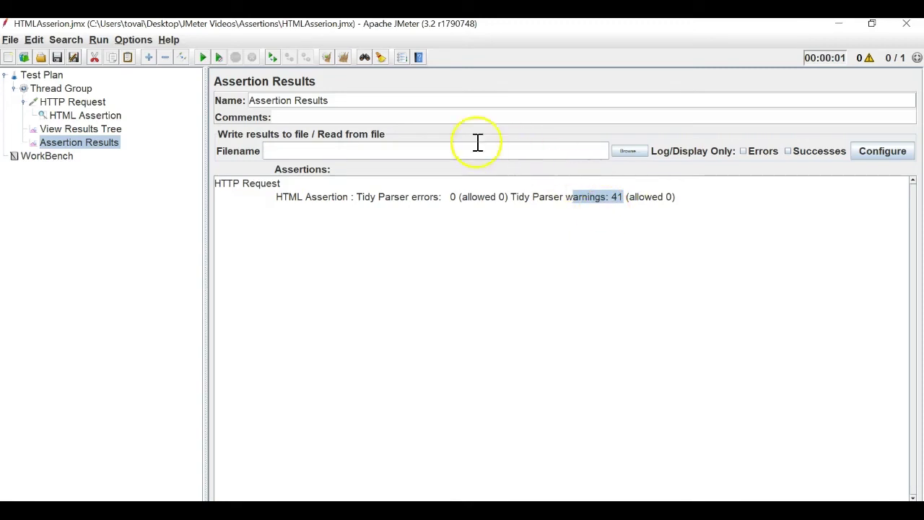
Set the HTML Assertion's warning threshold to 50.
left_click(115, 114)
double_click(664, 268)
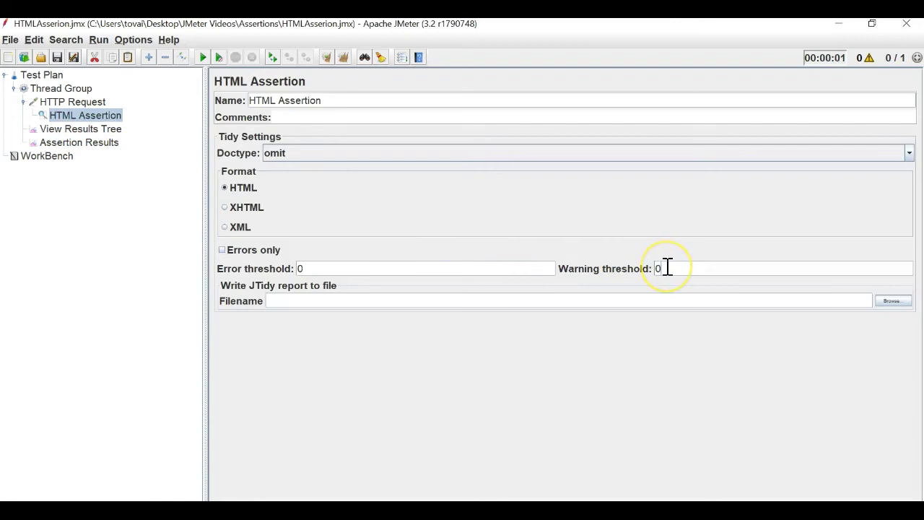
key("BackSpace")
type("50")
Run the test with the new warning threshold and check Assertion Results and View Results Tree.
left_click(202, 57)
left_click(74, 144)
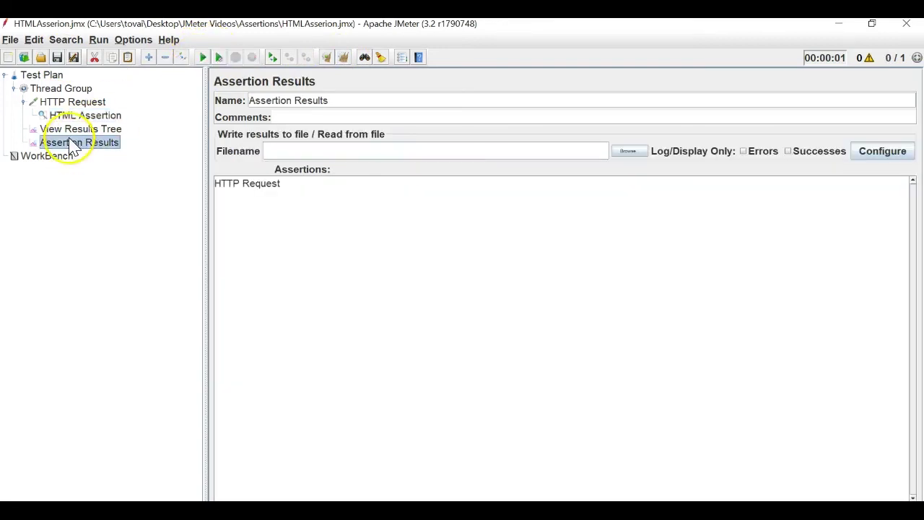
left_click(71, 130)
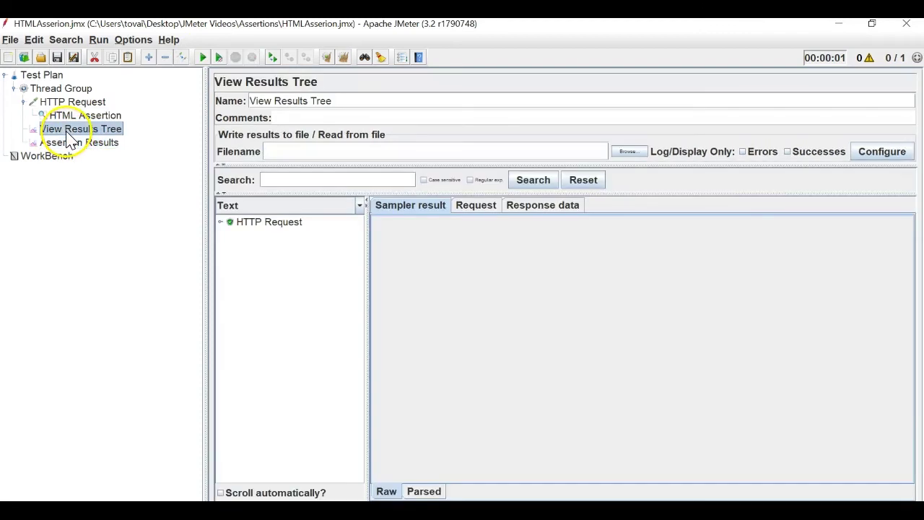
left_click(108, 142)
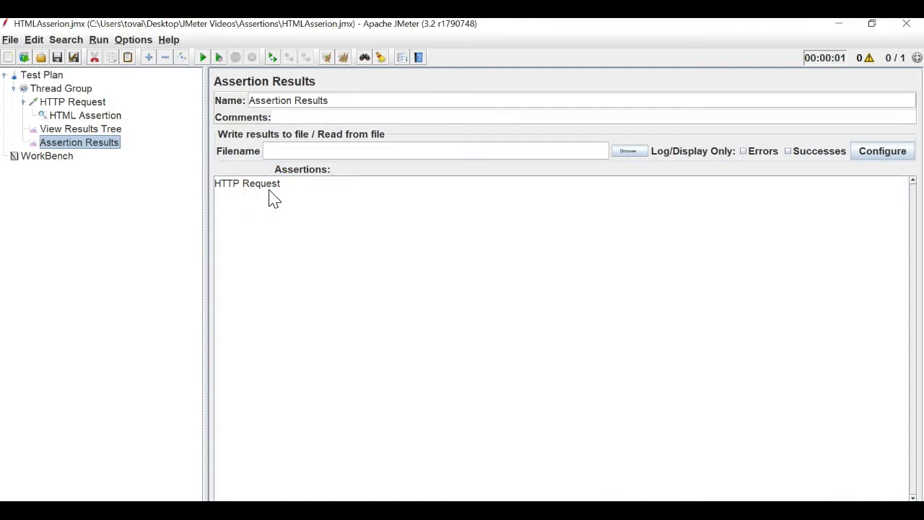
Restrict the HTML Assertion to errors only, rerun the test and check the Assertion Results.
left_click(115, 119)
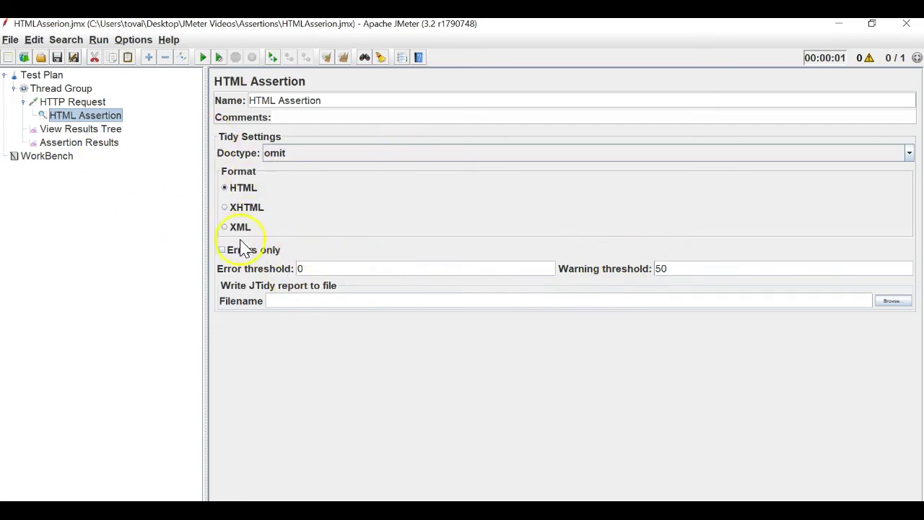
left_click(266, 254)
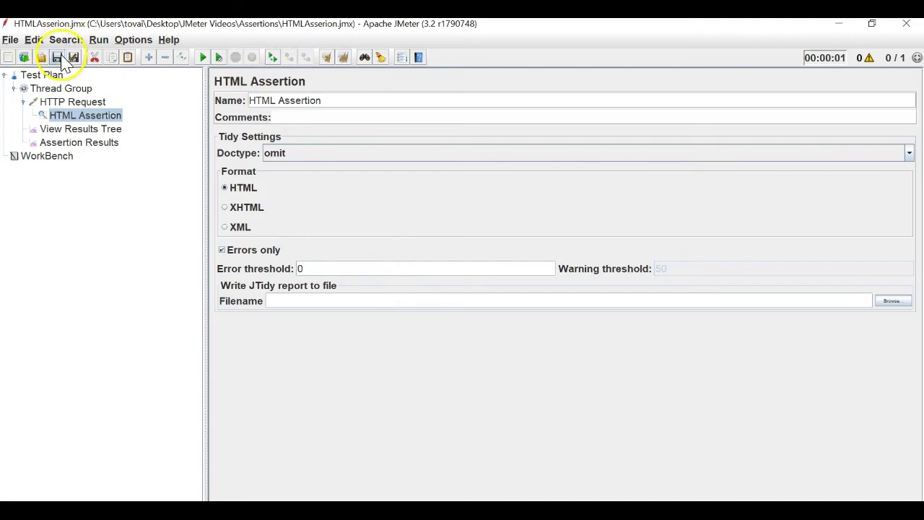
left_click(203, 57)
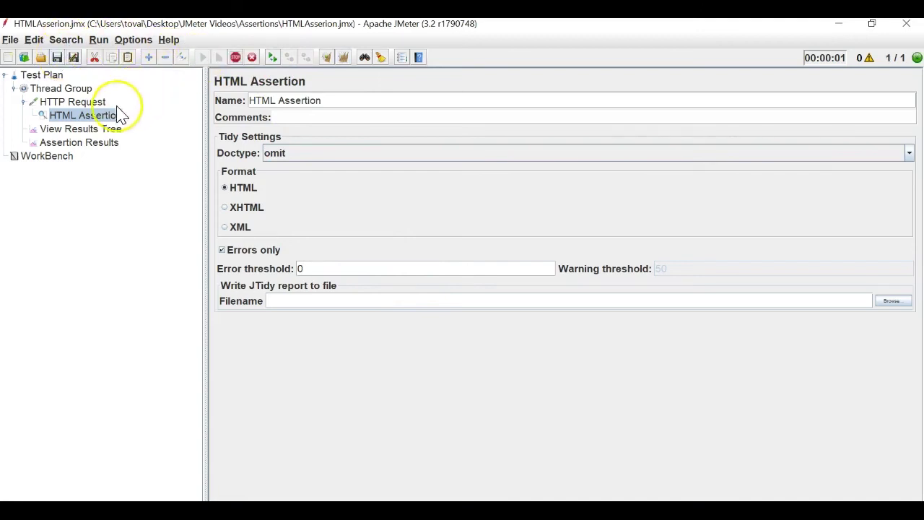
left_click(107, 133)
left_click(104, 143)
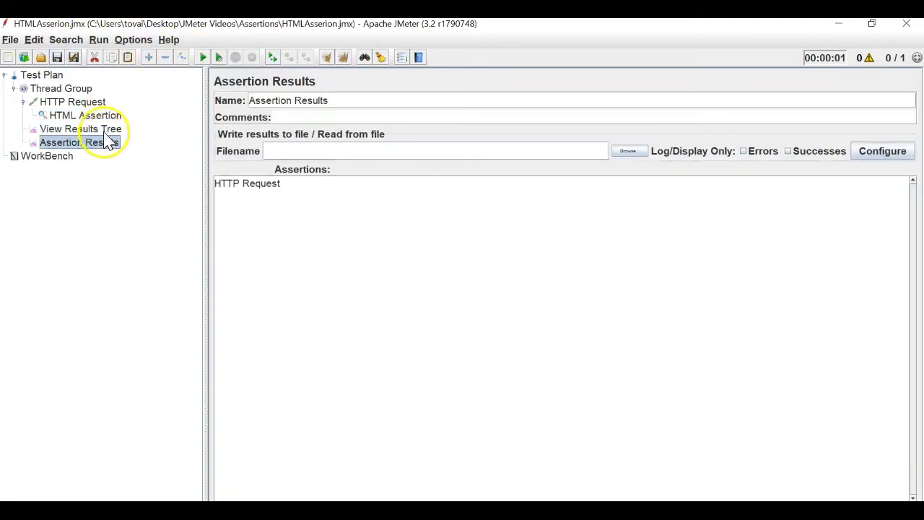
left_click(86, 104)
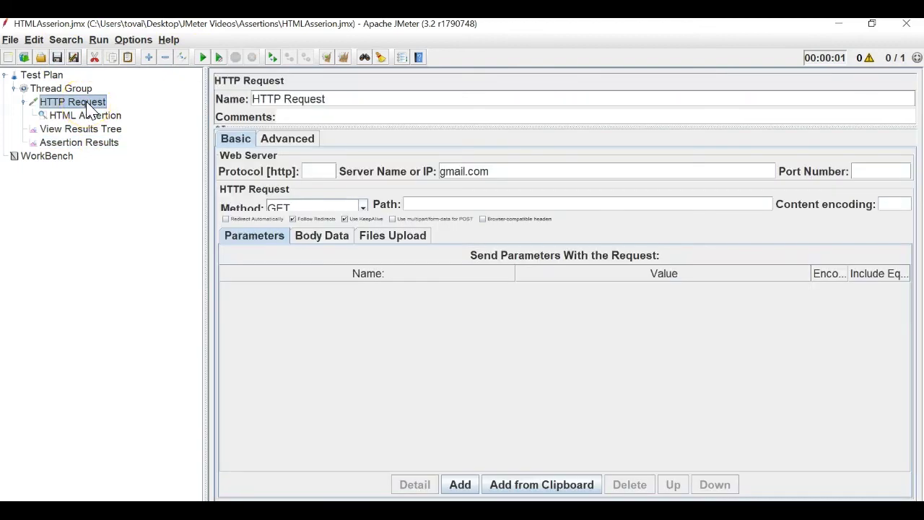
left_click(85, 115)
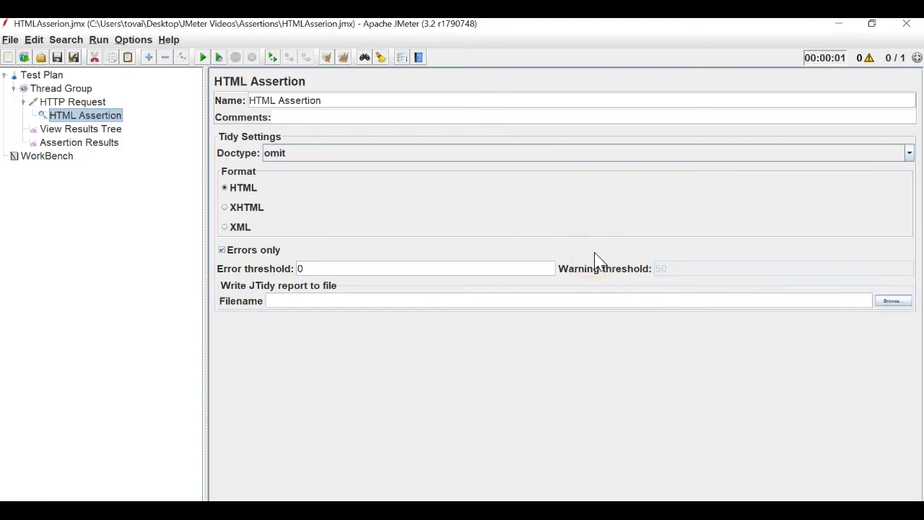
key("Up")
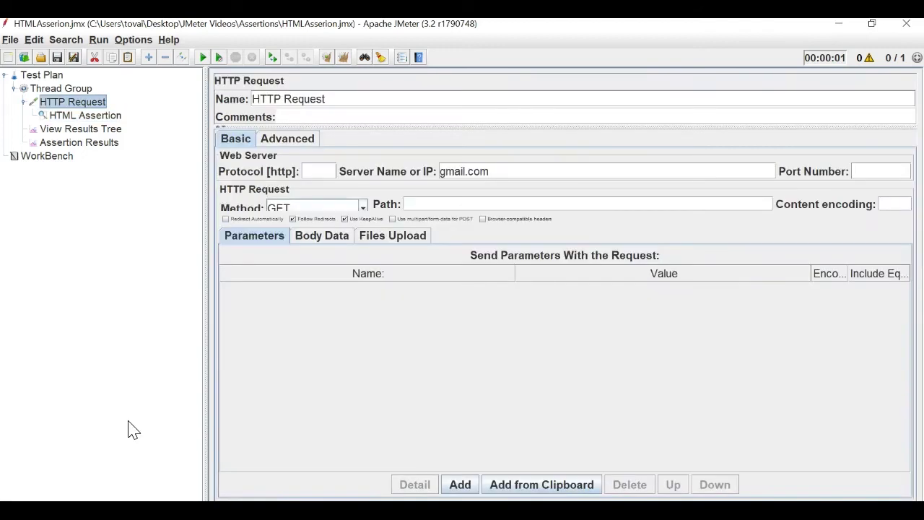
Remove the HTML Assertion from the HTTP Request and add a Response Assertion in its place.
right_click(82, 118)
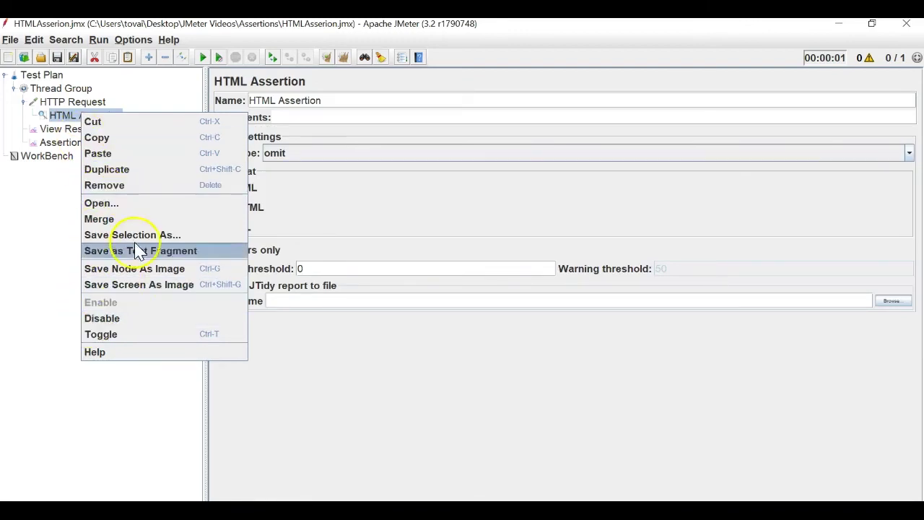
left_click(115, 190)
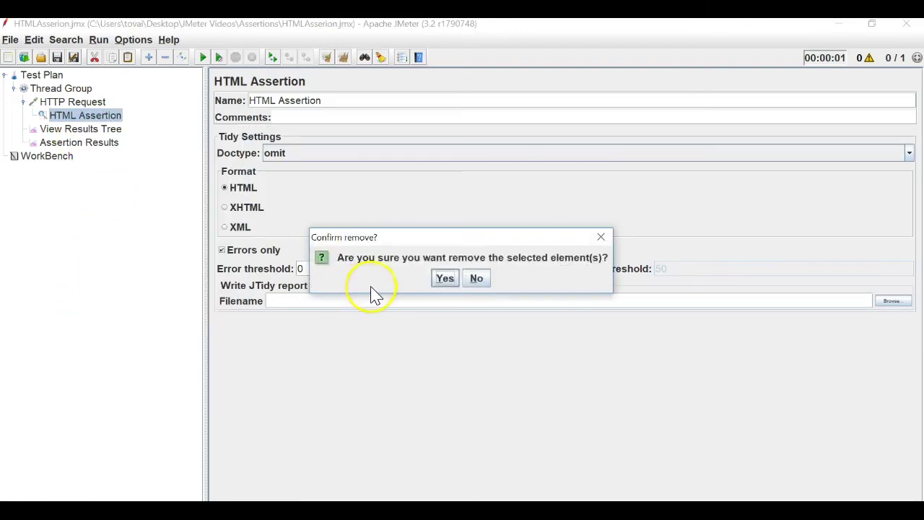
left_click(444, 278)
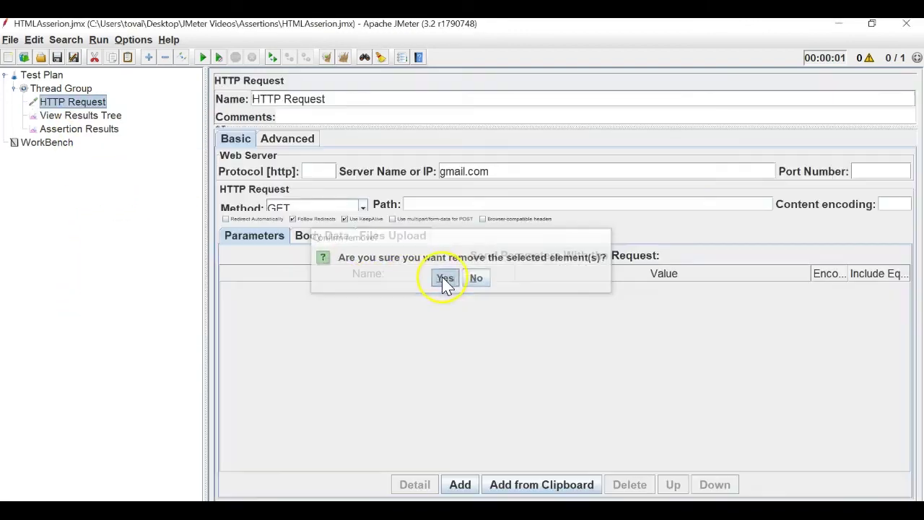
right_click(56, 102)
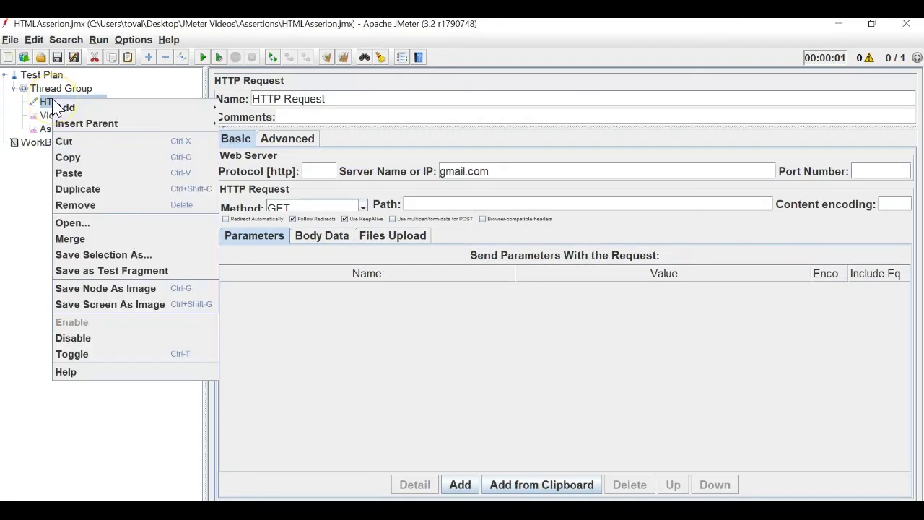
mouse_move(185, 107)
mouse_move(298, 177)
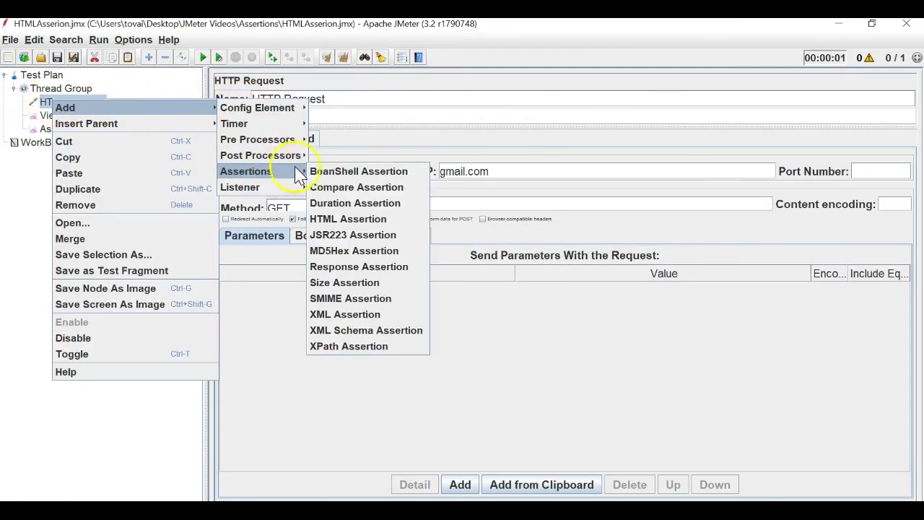
left_click(386, 266)
Save the test plan as a new file named ResponseAsserion.jmx in the Assertions folder.
left_click(10, 40)
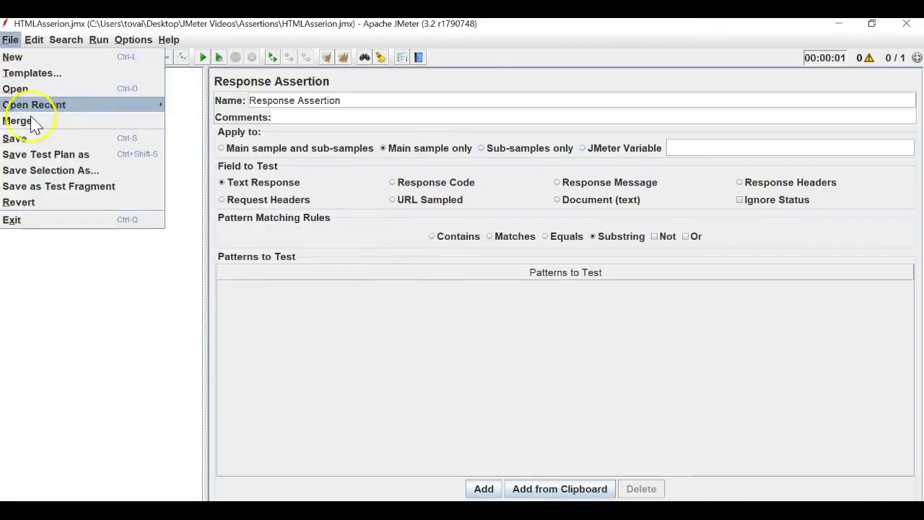
left_click(47, 153)
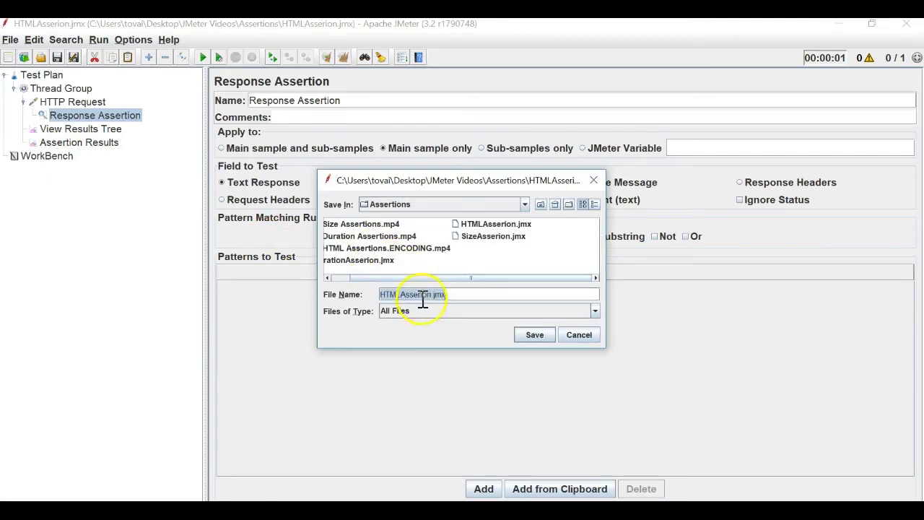
left_click(398, 296)
key("Return")
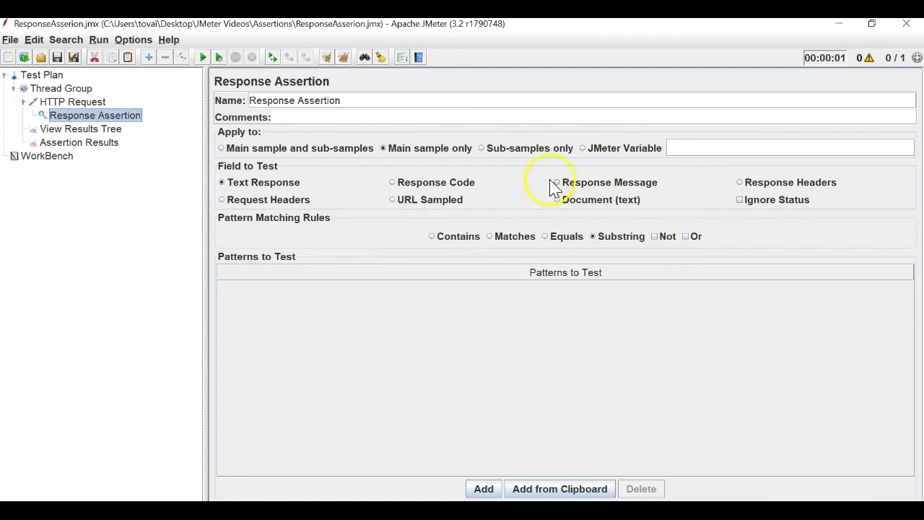
Configure the Response Assertion to test that the Response Code equals the pattern 200.
left_click(462, 187)
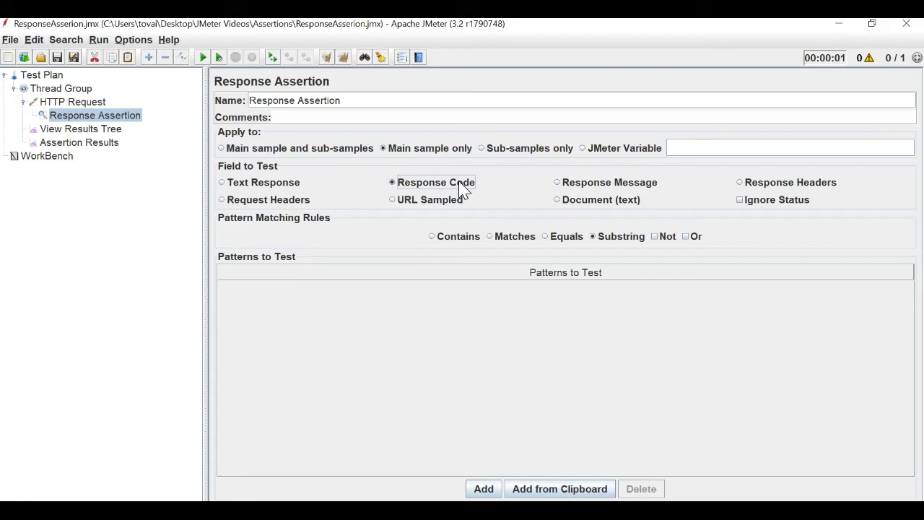
left_click(576, 241)
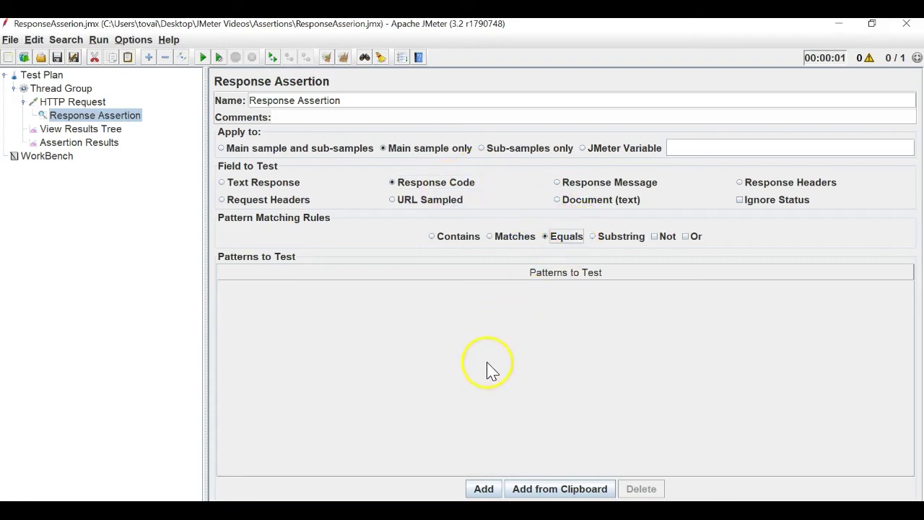
left_click(484, 489)
double_click(370, 288)
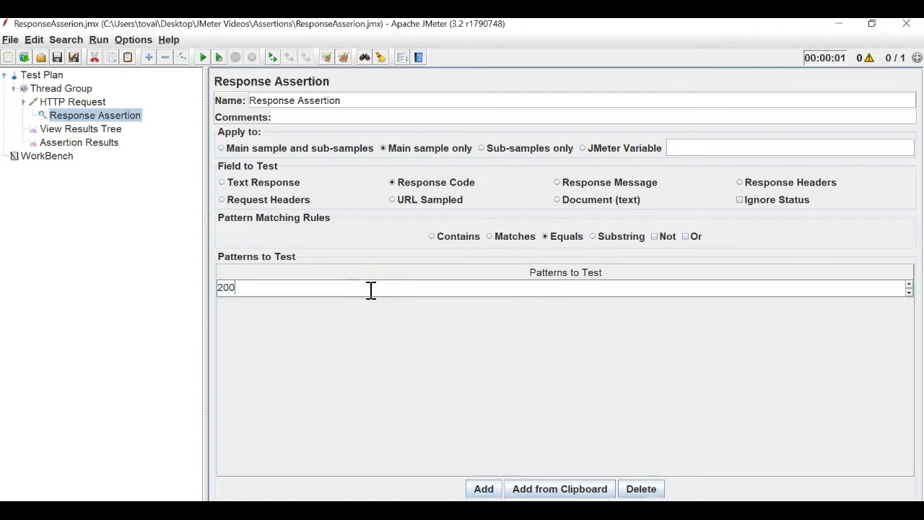
Clear the old results, run the Response Assertion test and inspect the expanded HTTP Request's sampler result.
left_click(76, 143)
left_click(107, 133)
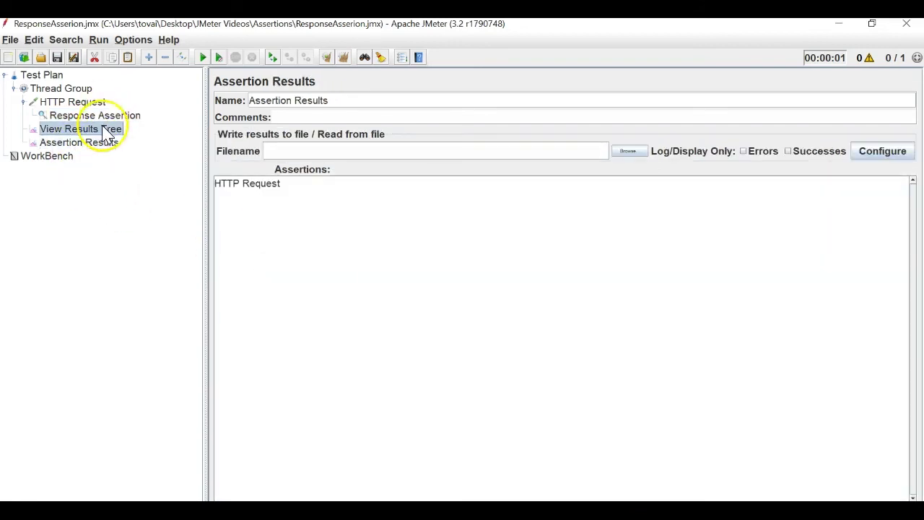
left_click(348, 59)
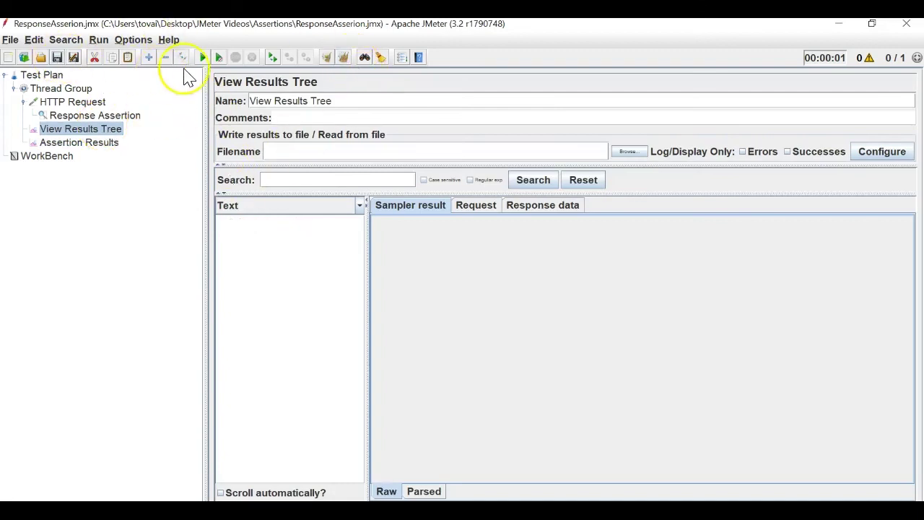
left_click(203, 58)
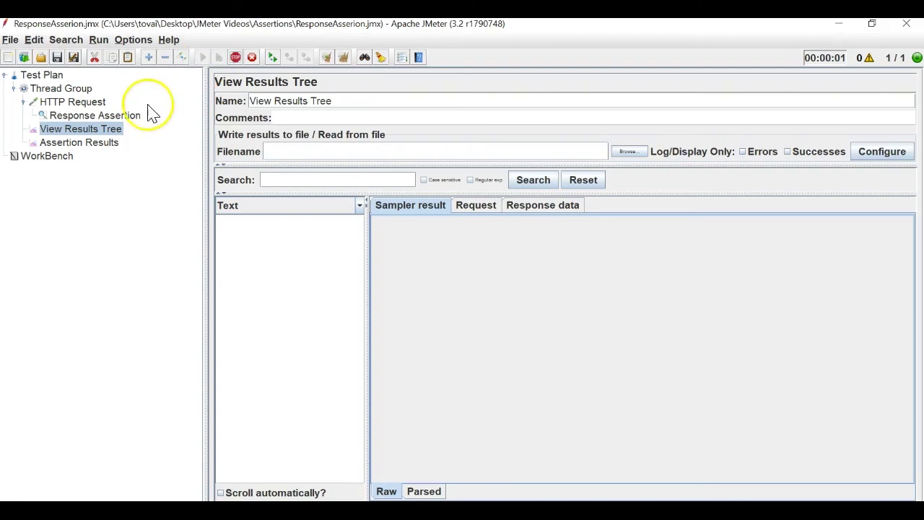
left_click(112, 144)
left_click(108, 130)
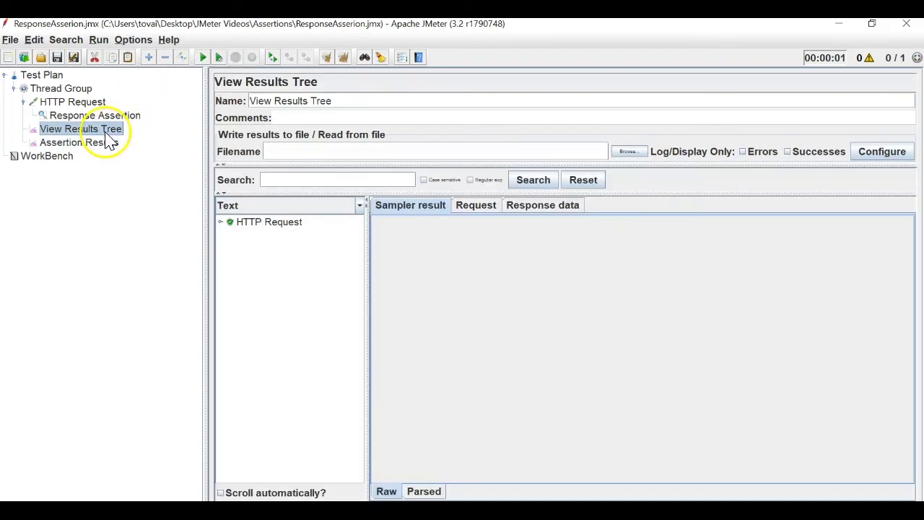
double_click(251, 228)
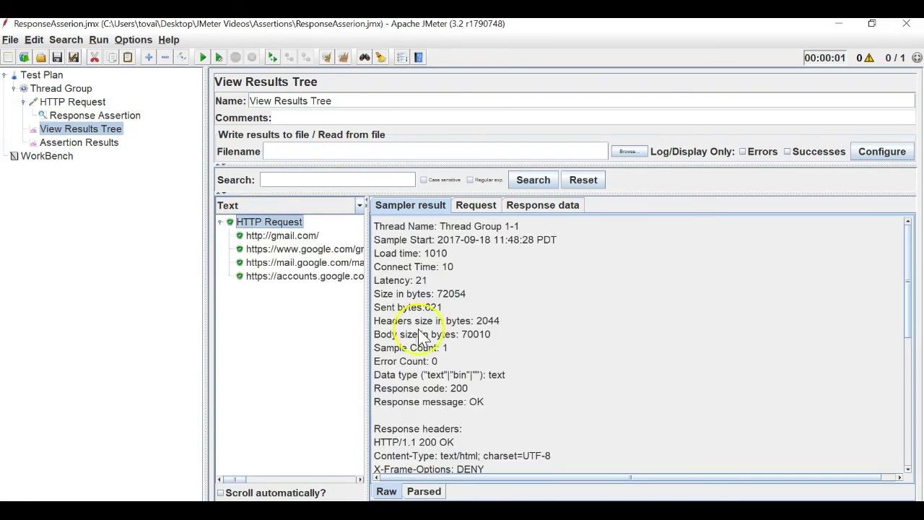
Change the Response Assertion's pattern to 201, then clear the previous results and rerun the test.
left_click(88, 116)
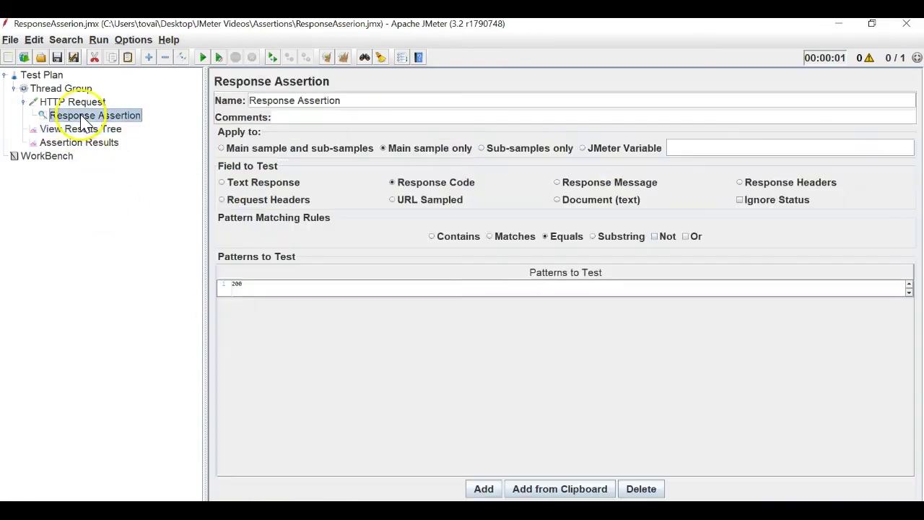
double_click(440, 289)
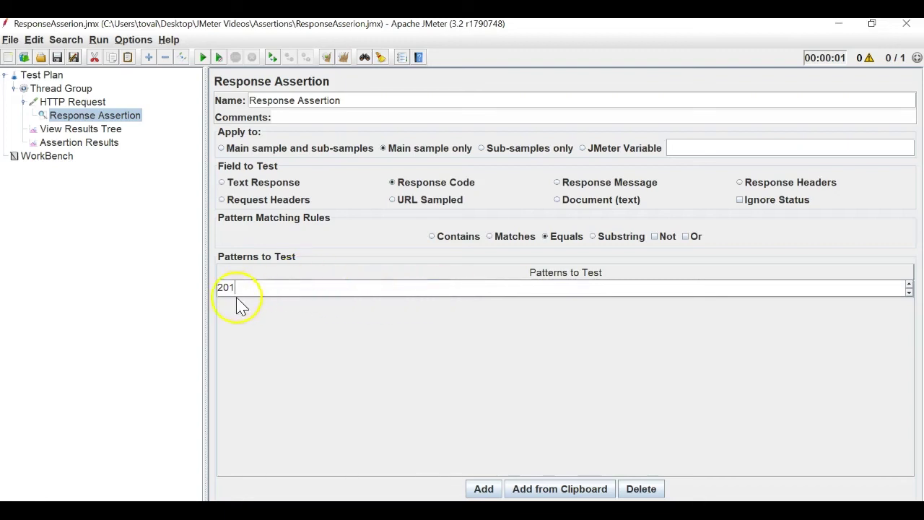
left_click(81, 130)
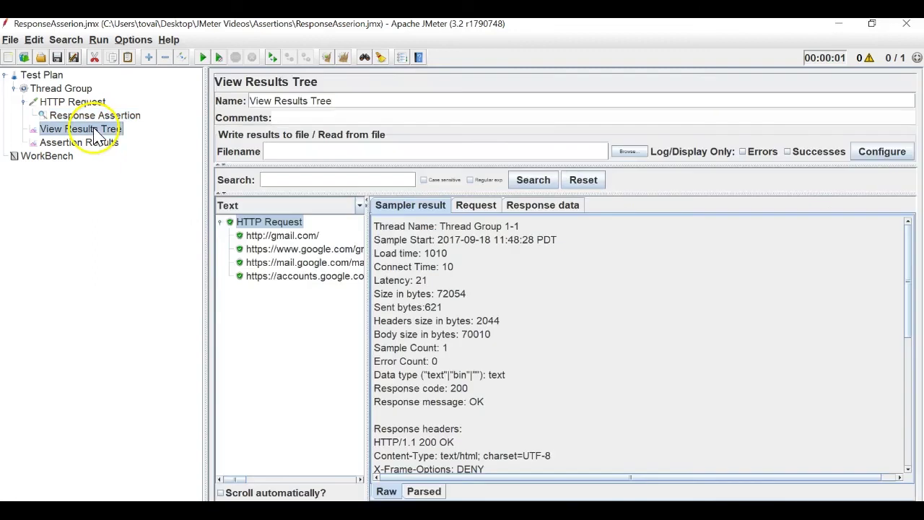
left_click(345, 58)
left_click(204, 58)
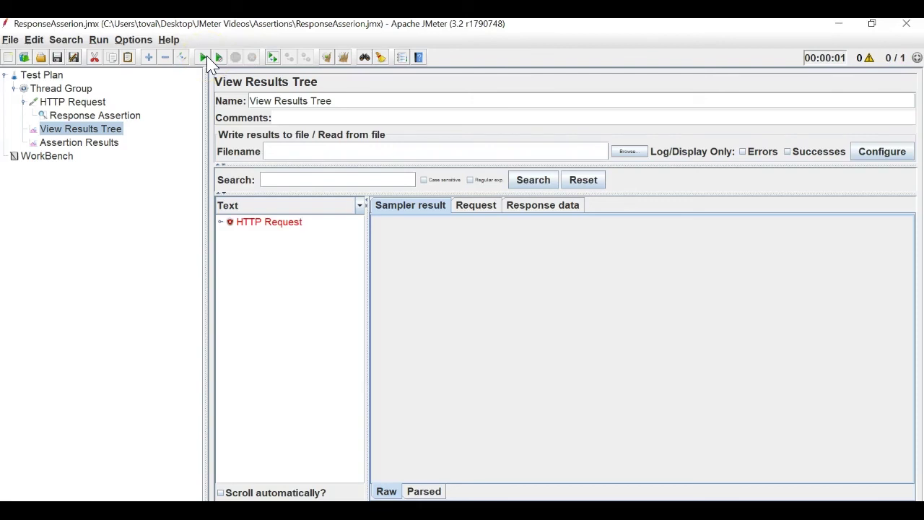
Examine the received and comparison codes of the Response Assertion in the Assertion Results.
left_click(67, 147)
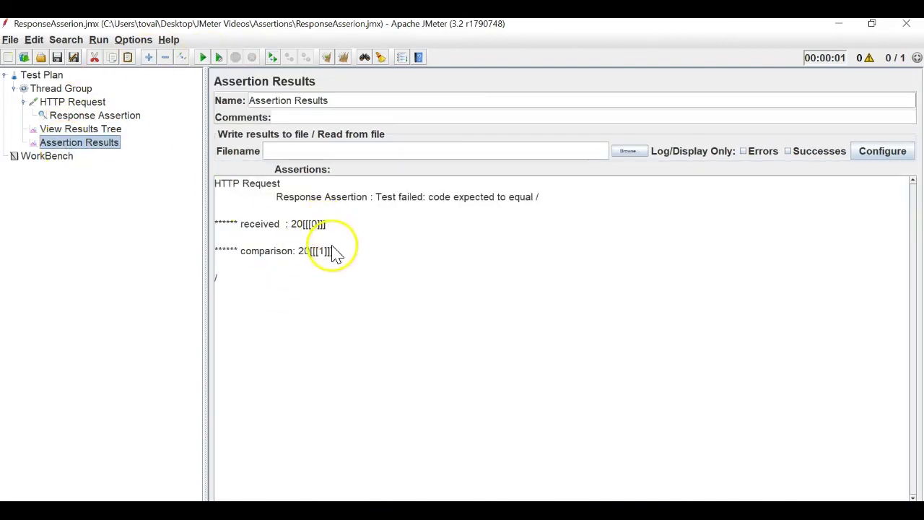
left_click_drag(333, 254, 247, 246)
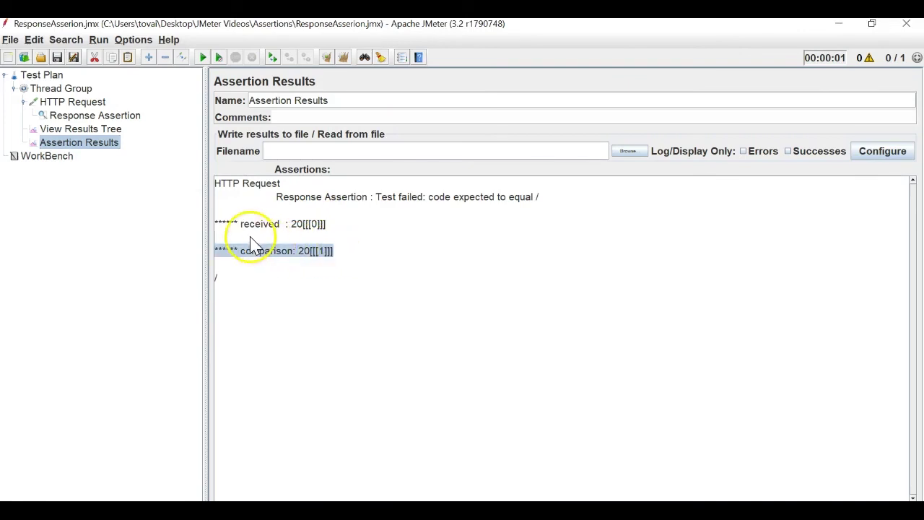
left_click(304, 254)
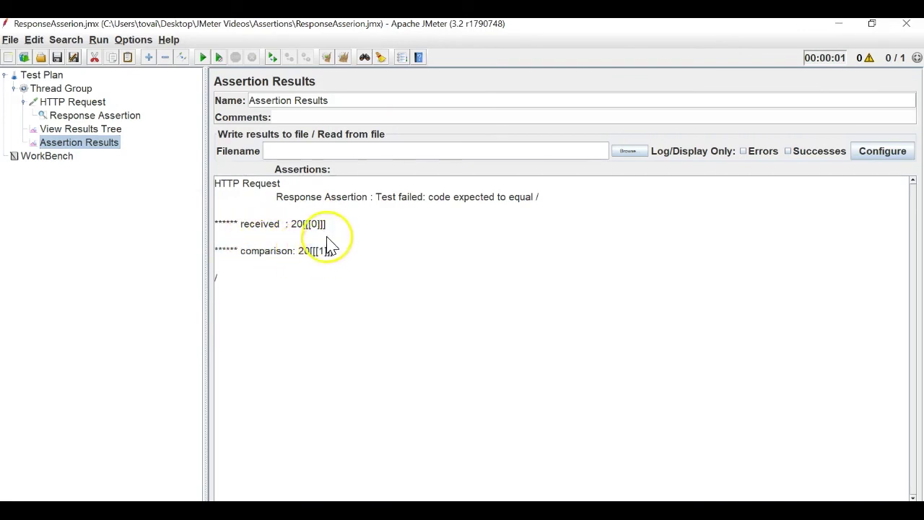
left_click_drag(330, 225, 215, 225)
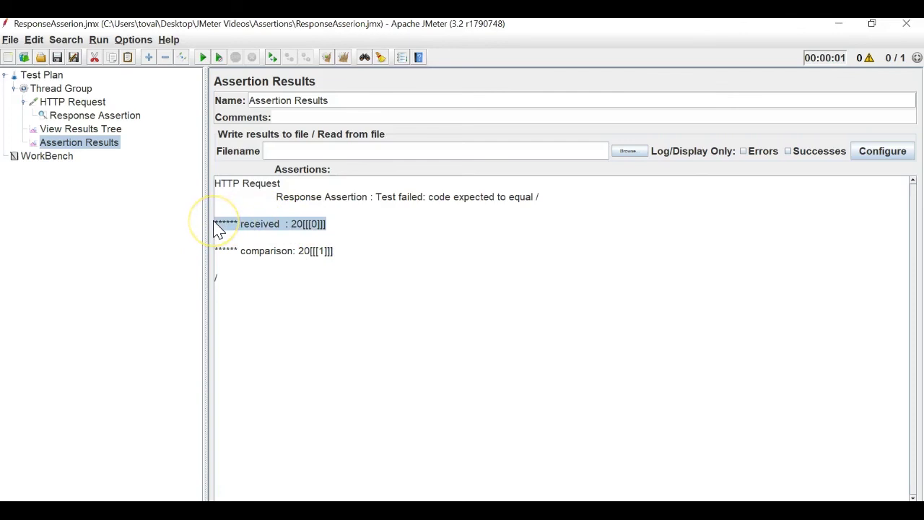
Set the Response Assertion's field to test to Text Response.
left_click(95, 117)
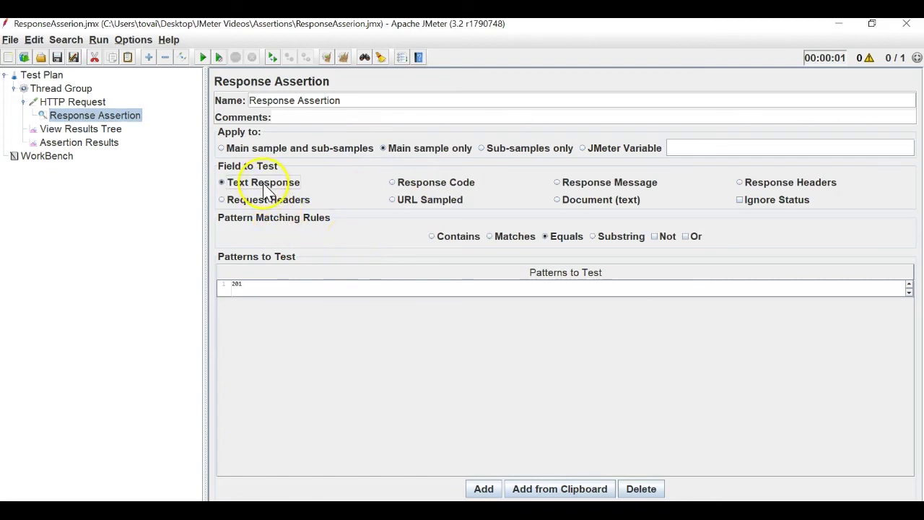
left_click(103, 133)
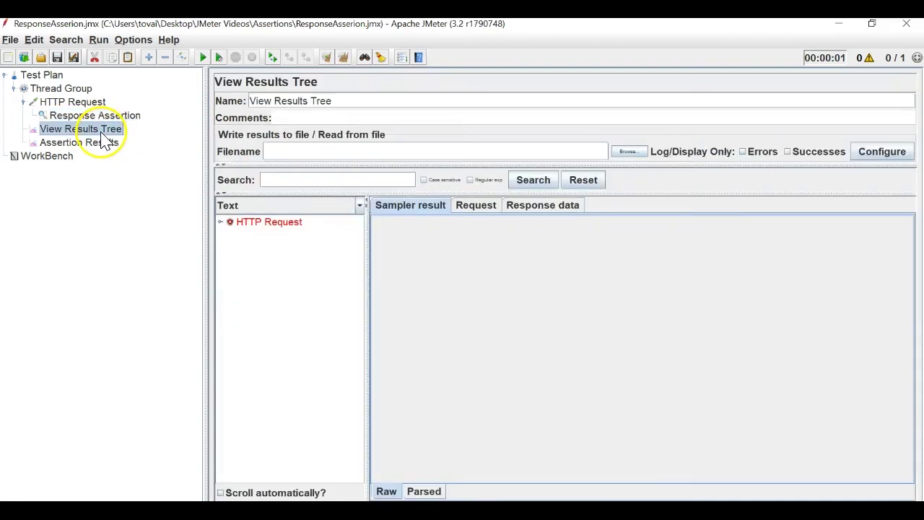
left_click(104, 144)
left_click(92, 119)
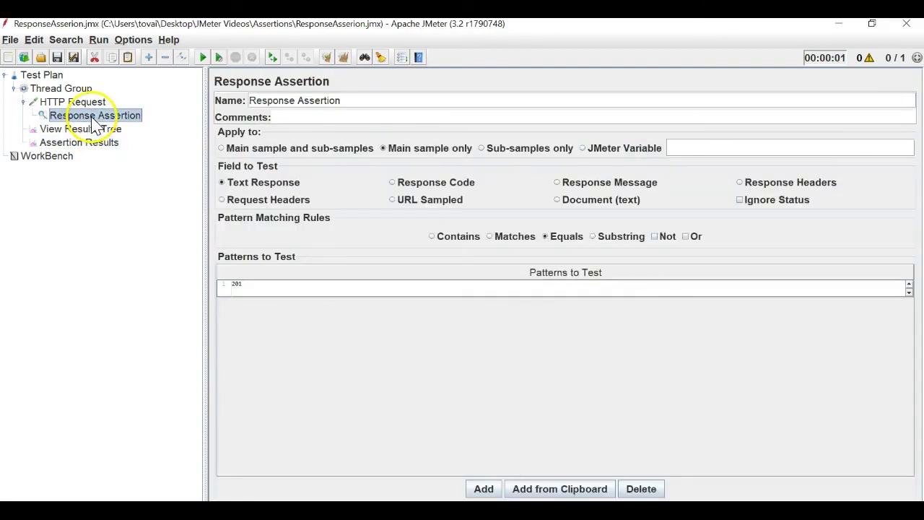
Examine the HTTP Request's response data in the View Results Tree for text suitable as an assertion pattern.
left_click(97, 130)
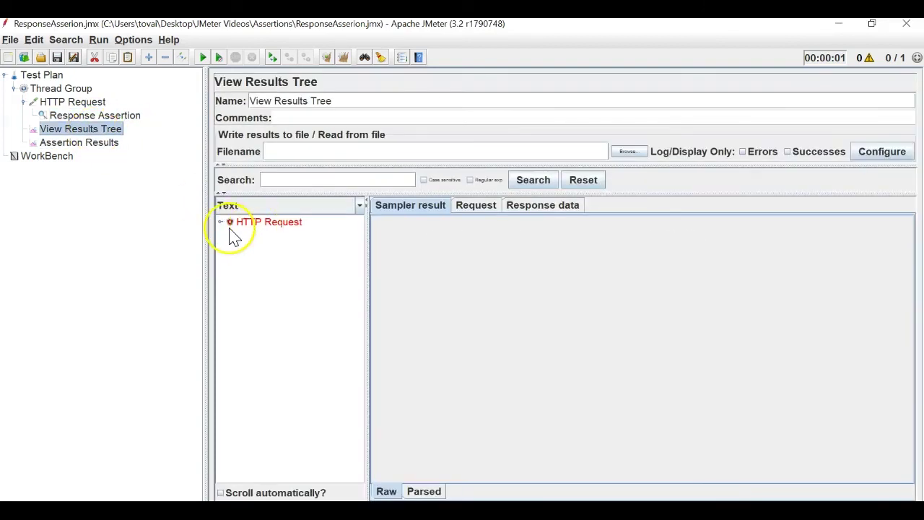
left_click(261, 223)
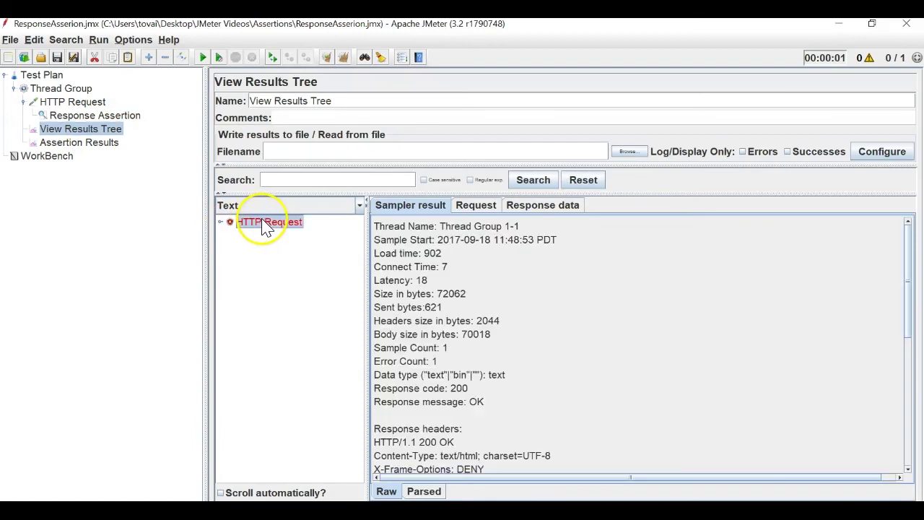
left_click(541, 206)
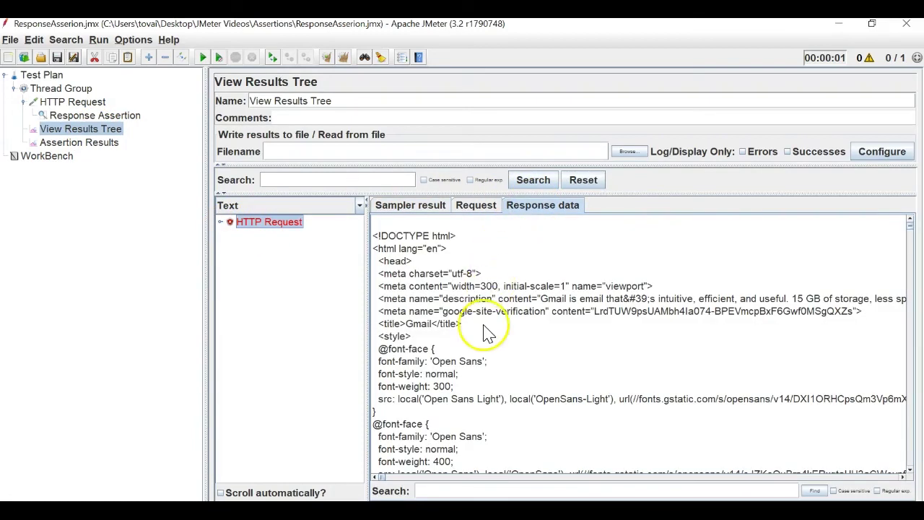
left_click_drag(909, 230, 910, 321)
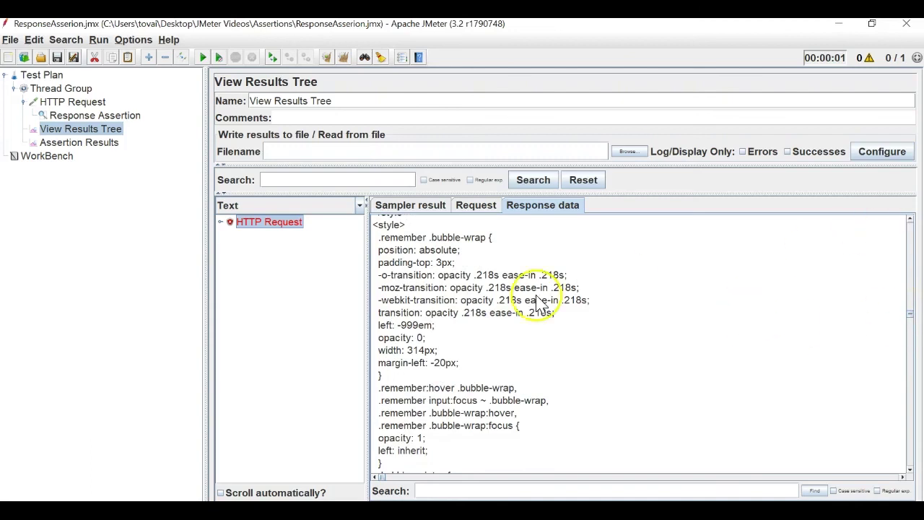
left_click_drag(377, 350, 433, 355)
left_click_drag(377, 313, 455, 309)
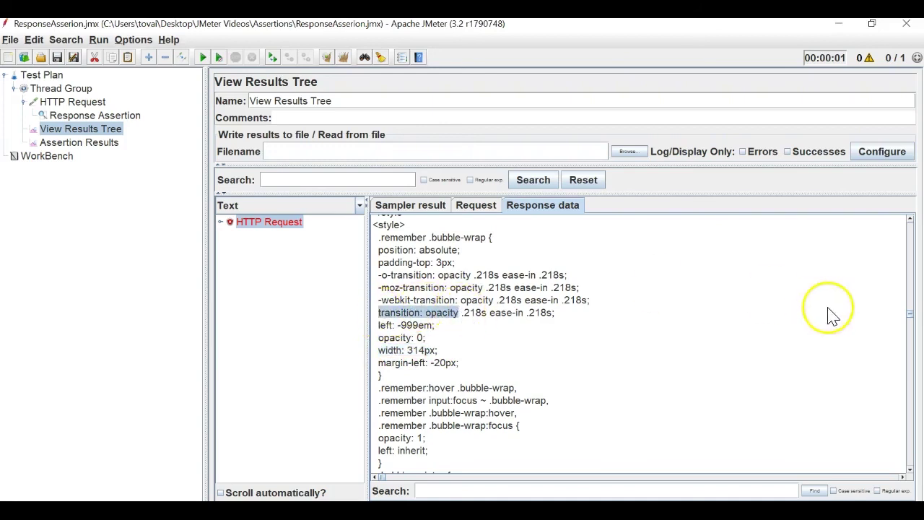
left_click_drag(908, 313, 910, 396)
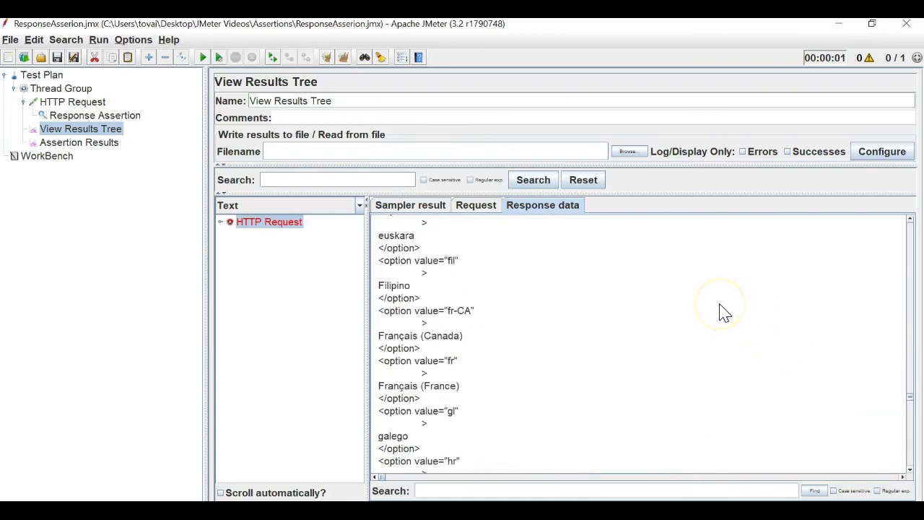
key("ctrl+f")
type("gamil")
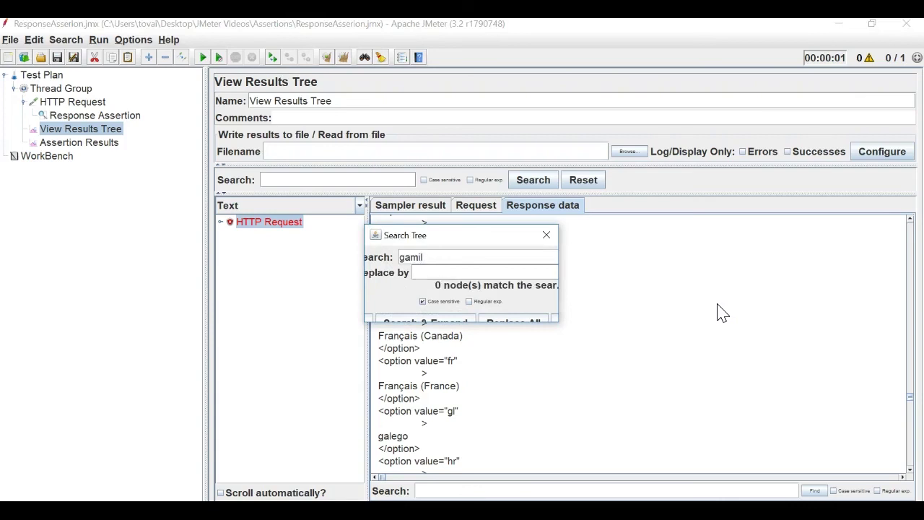
key("Escape")
left_click(698, 298)
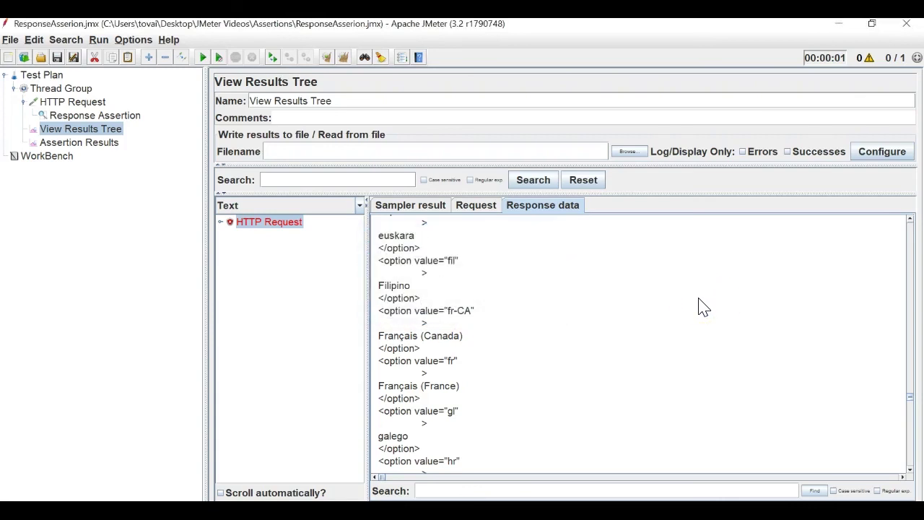
Search the response data for "gmail" and go through the matches up to the sign-in heading.
left_click(631, 491)
type("gmail")
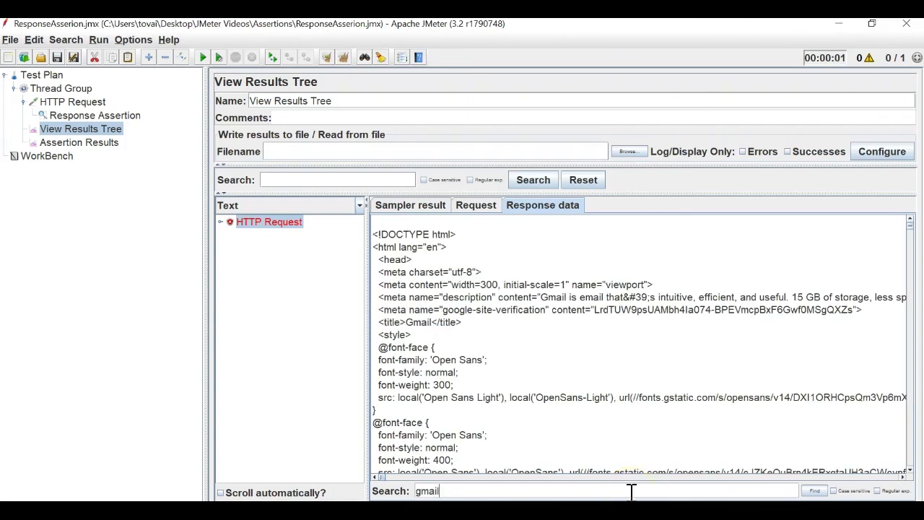
key("Return")
key("Return")
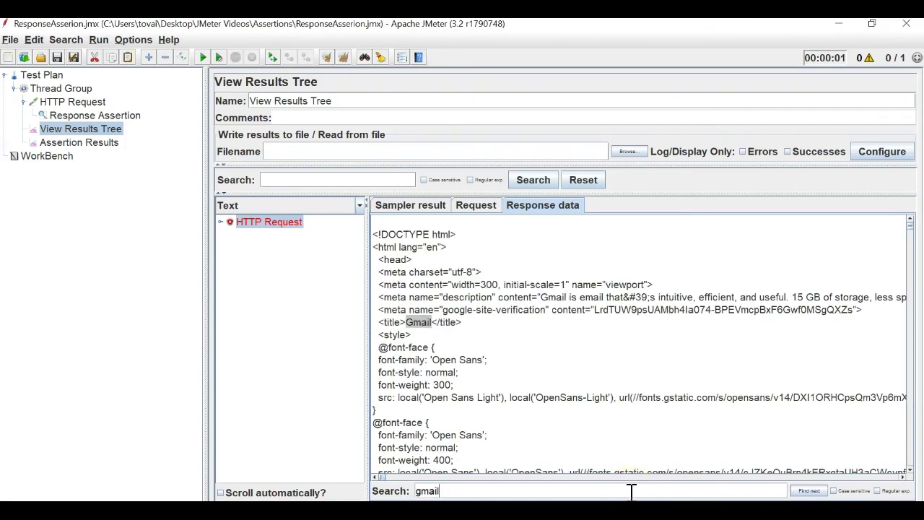
key("Return")
key("Return")
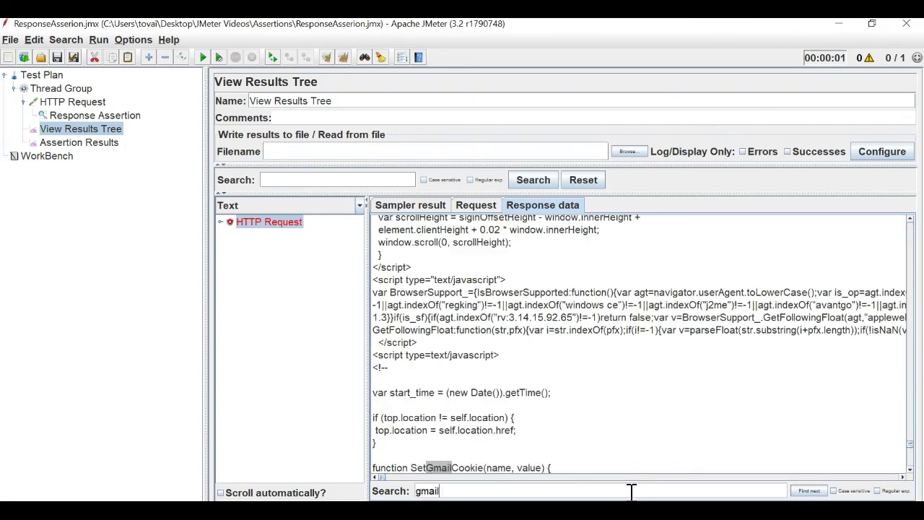
key("Return")
key("Return")
key("Return")
key("Return")
key("Return")
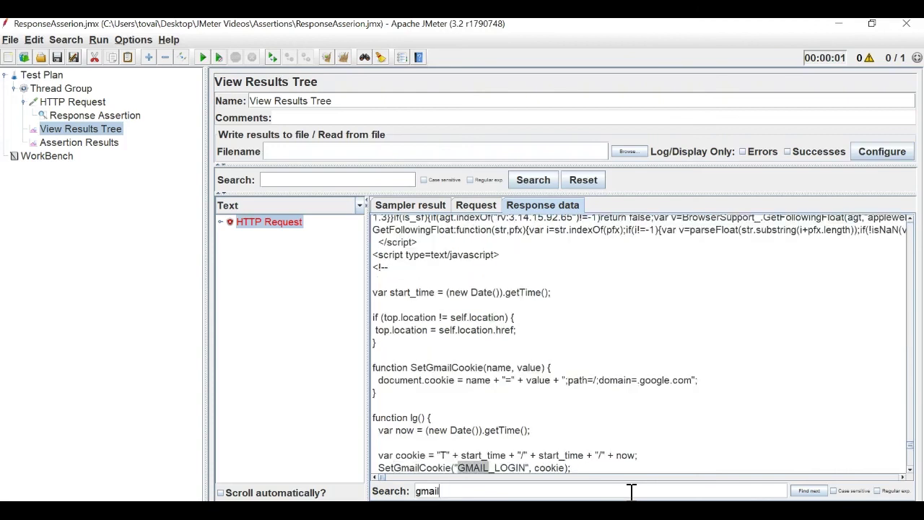
key("Return")
key("Return")
key("Return")
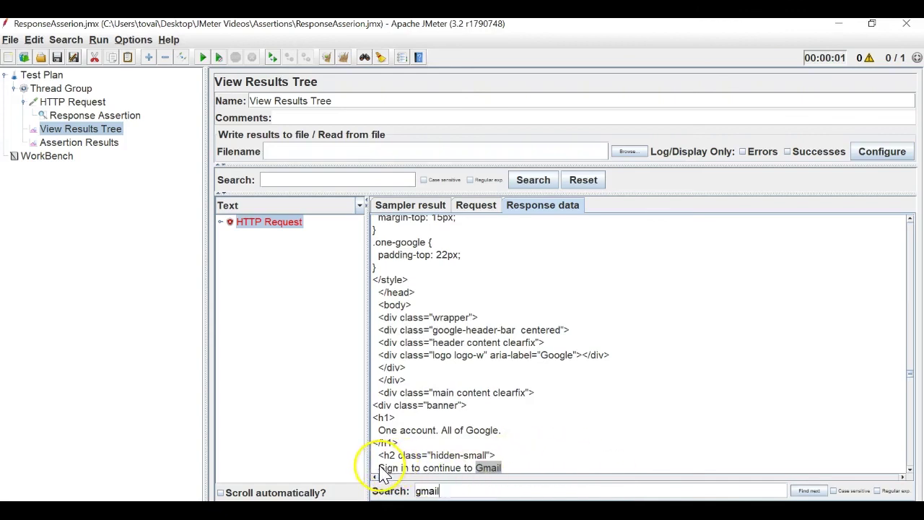
Copy the text "Sign in to continue to Gmail" from the response data.
left_click_drag(380, 469, 505, 476)
key("ctrl+c")
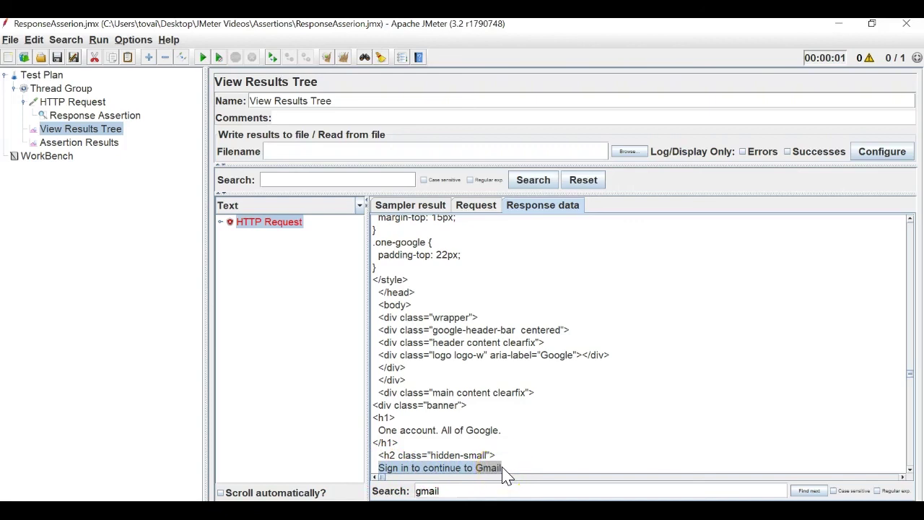
left_click(415, 275)
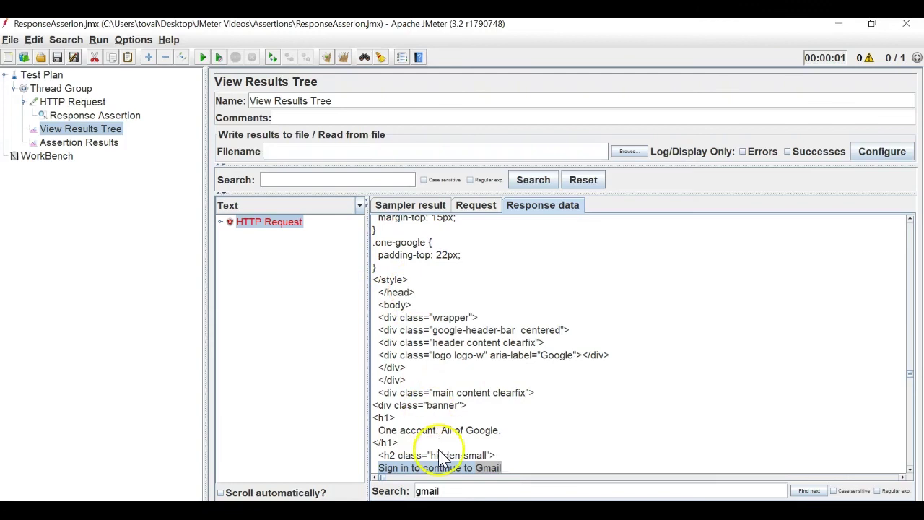
Set the Response Assertion's matching rule to Substring and replace its pattern with the copied text "Sign in to continue to Gmail".
left_click(85, 115)
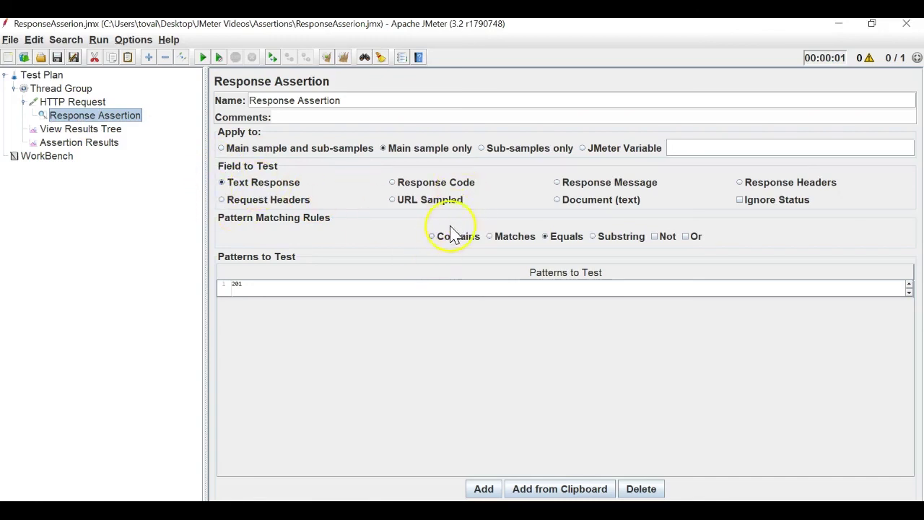
left_click(599, 242)
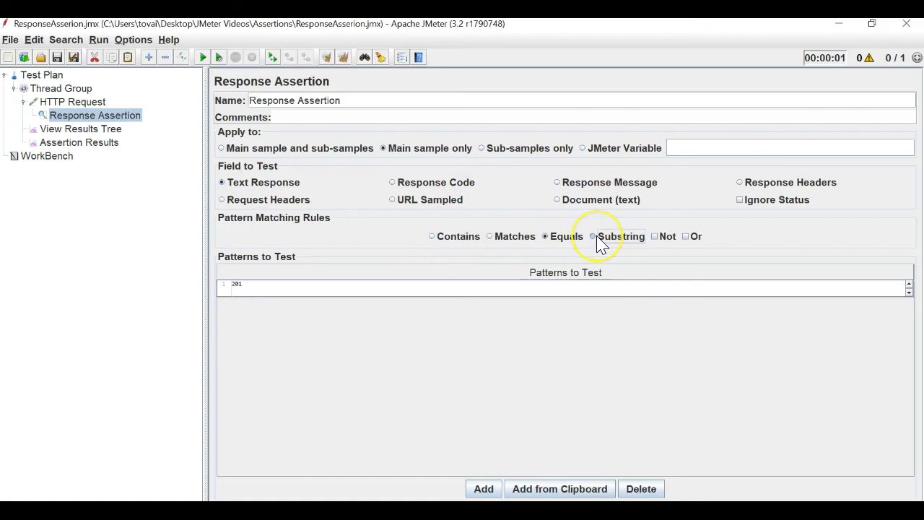
left_click(561, 288)
left_click(563, 287)
key("BackSpace")
key("BackSpace")
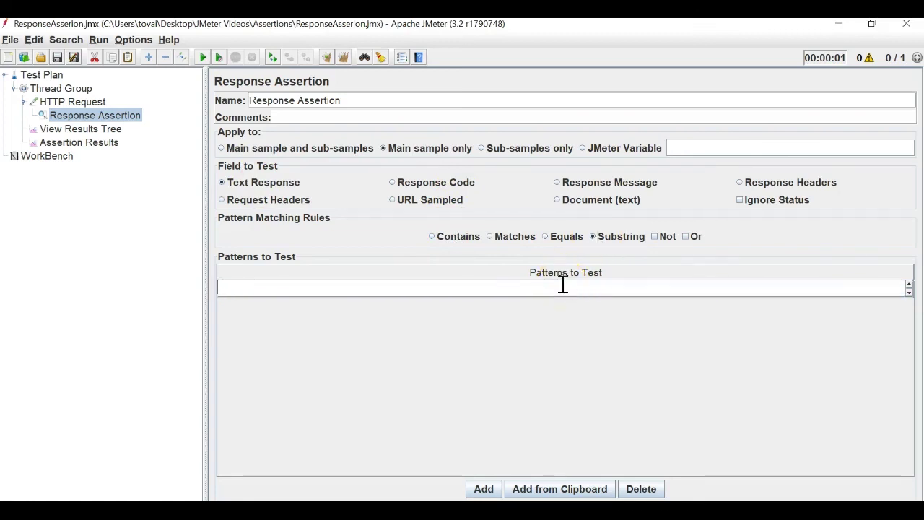
key("ctrl+v")
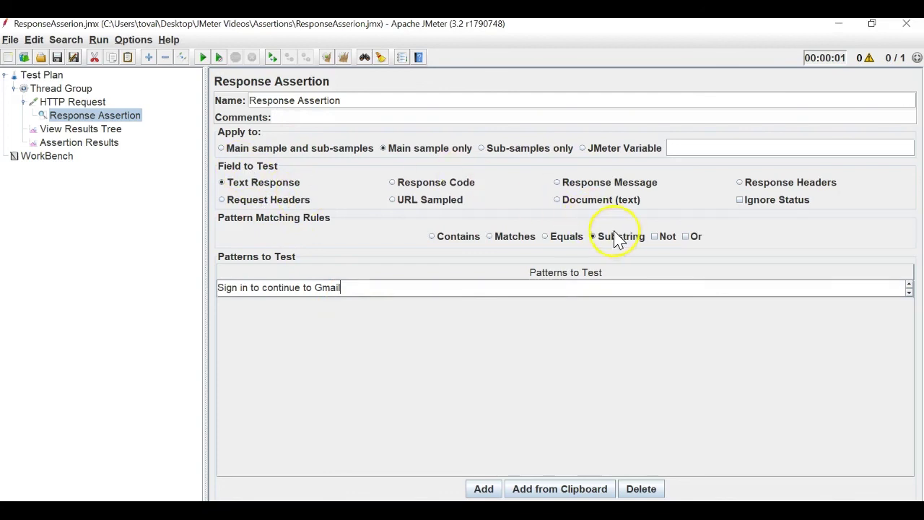
Clear the previous results, rerun the test and inspect the HTTP Request's response data in the View Results Tree.
left_click(80, 144)
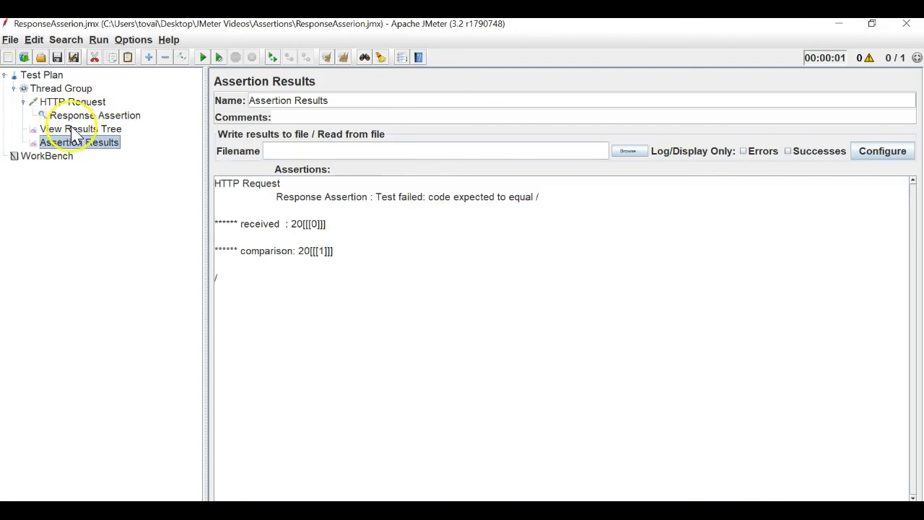
left_click(61, 128)
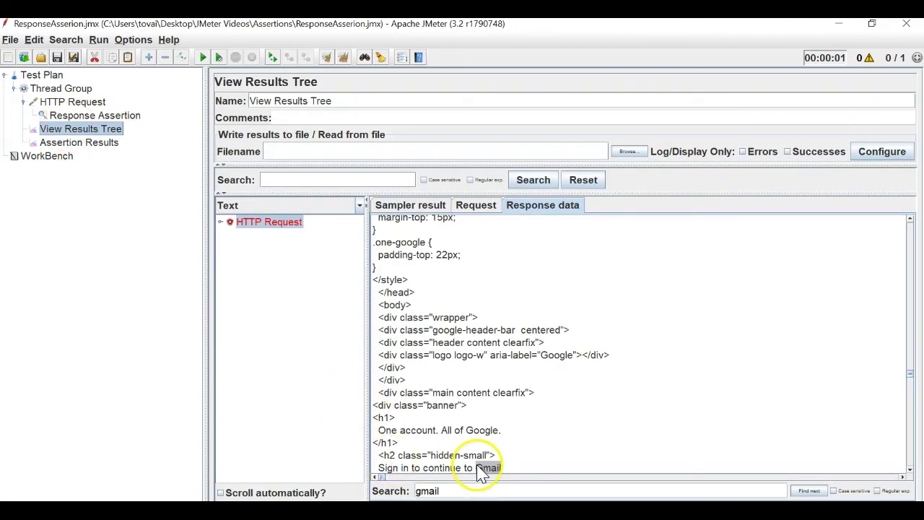
left_click(112, 117)
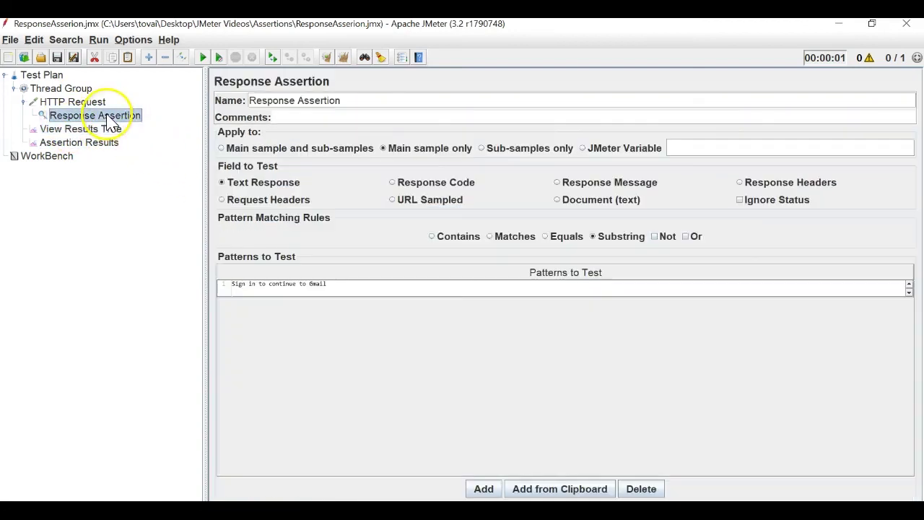
left_click(108, 143)
left_click(105, 130)
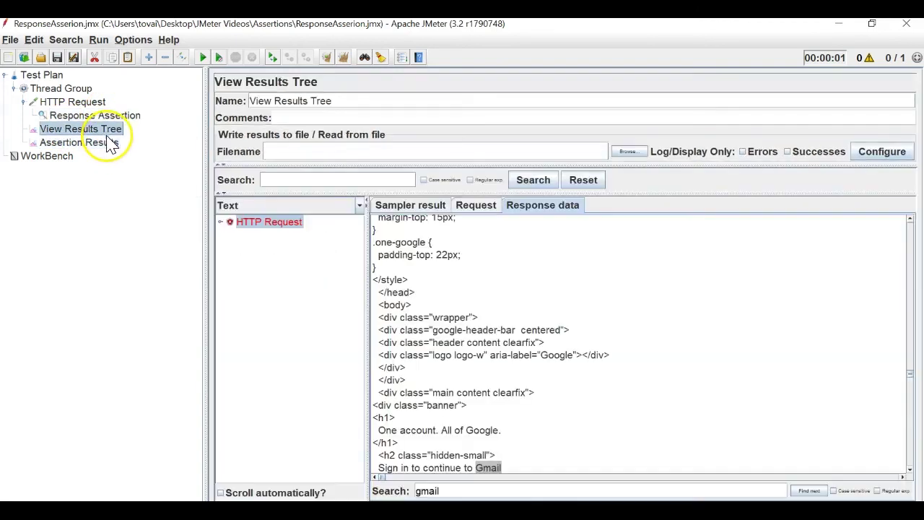
left_click(342, 57)
left_click(202, 58)
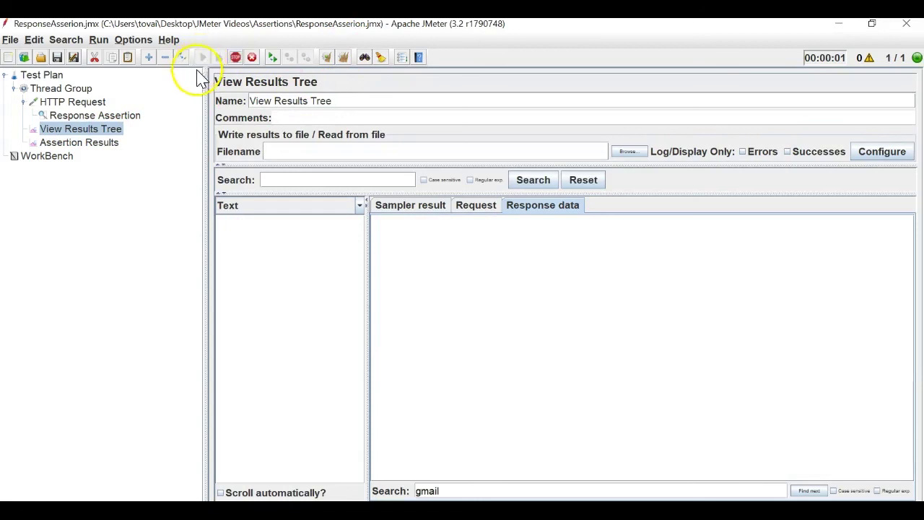
left_click(269, 225)
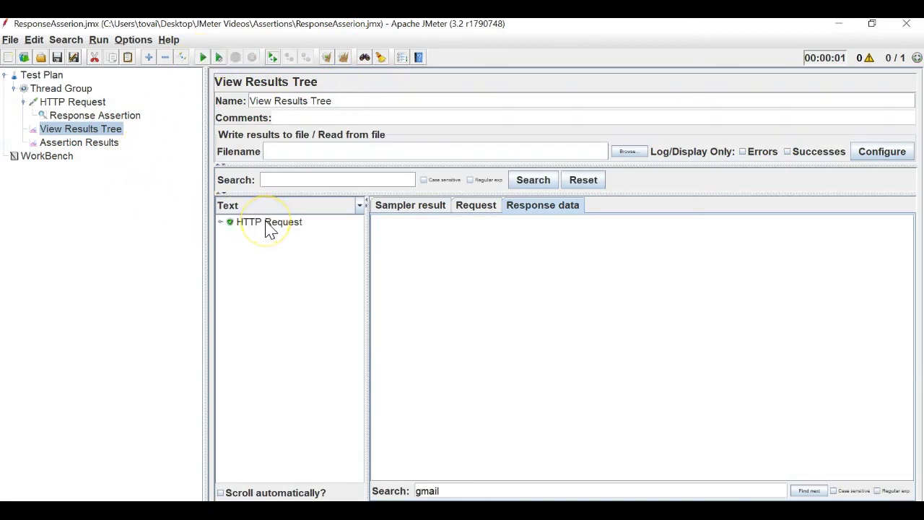
left_click(269, 225)
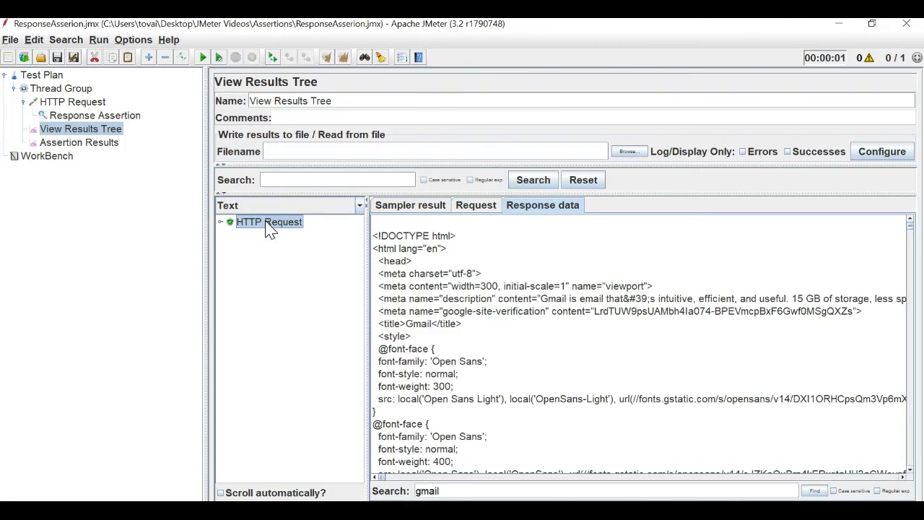
Change the Response Assertion's pattern to test to "Sign in to continue to Gmail1".
left_click(139, 117)
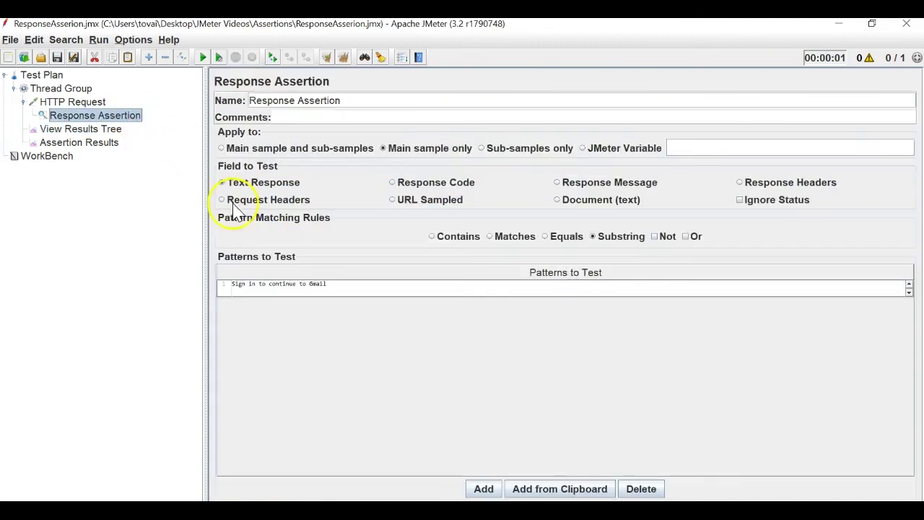
left_click(331, 291)
double_click(330, 291)
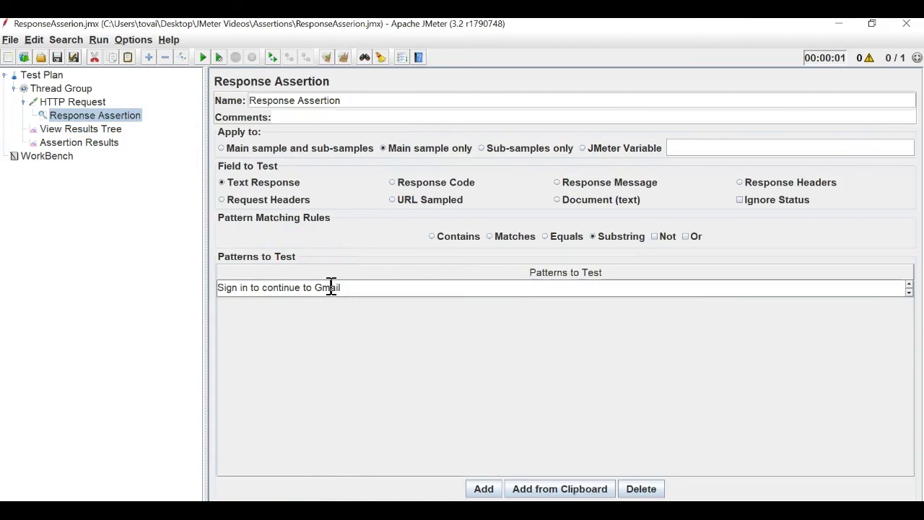
left_click(363, 290)
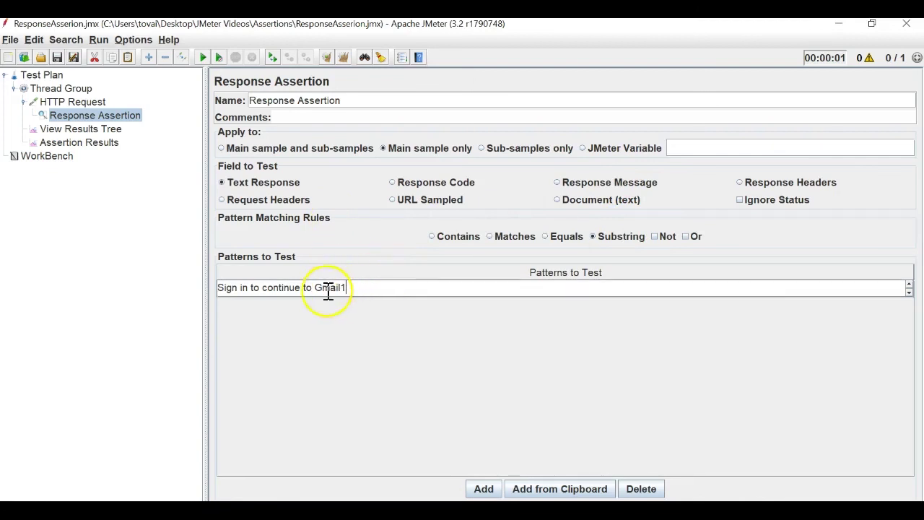
left_click_drag(222, 288, 397, 287)
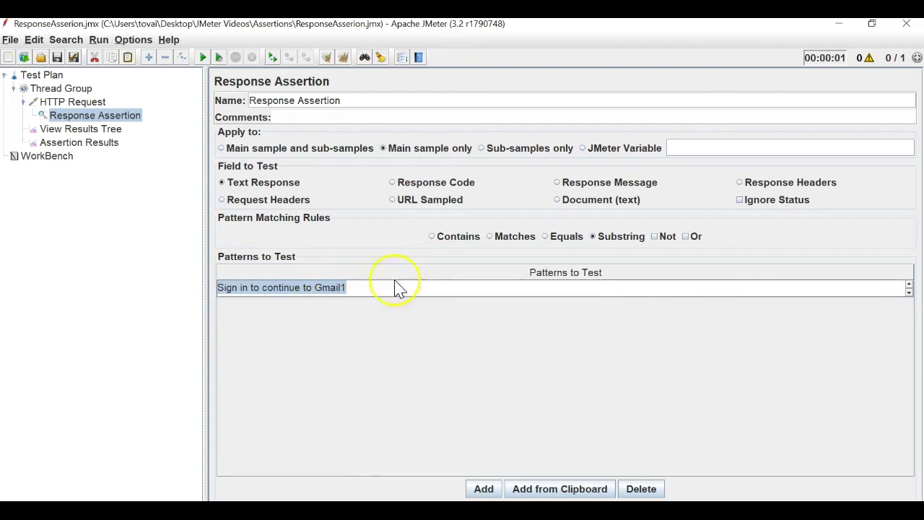
Clear the previous results, rerun the test and check its outcome in the View Results Tree and Assertion Results.
left_click(344, 58)
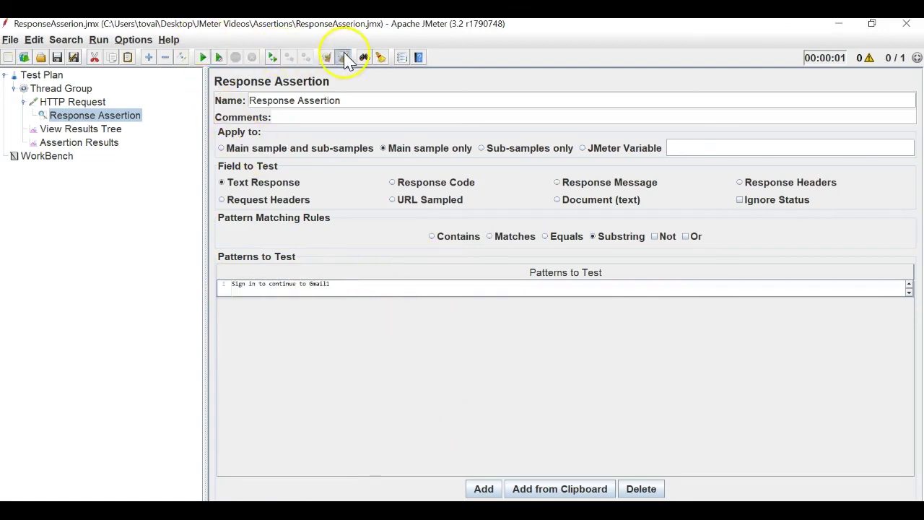
left_click(203, 58)
left_click(104, 130)
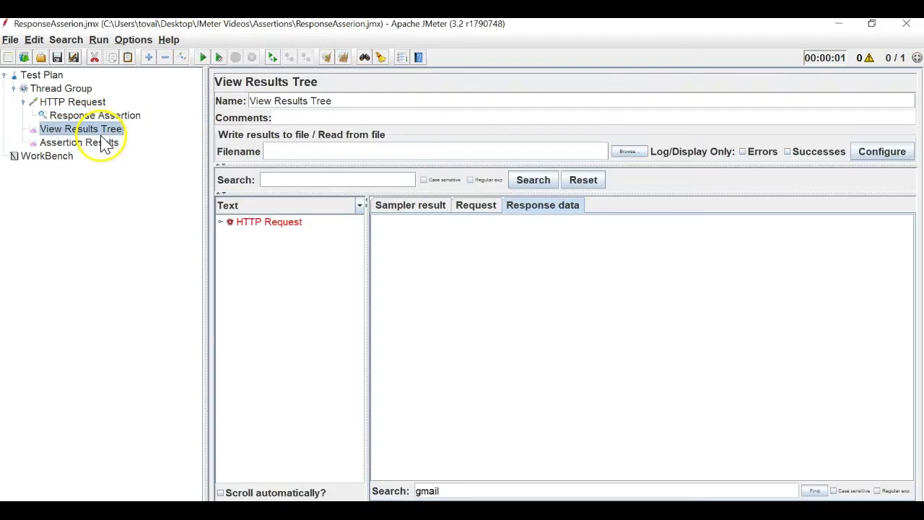
left_click(100, 145)
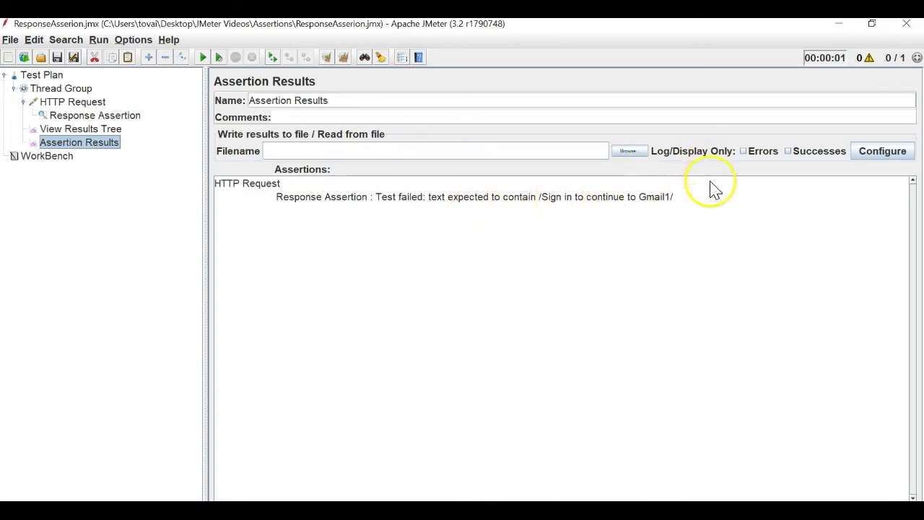
Enable the Not option in the Response Assertion's pattern matching rules, keeping Substring and the "Sign in to continue to Gmail1" pattern.
left_click(129, 117)
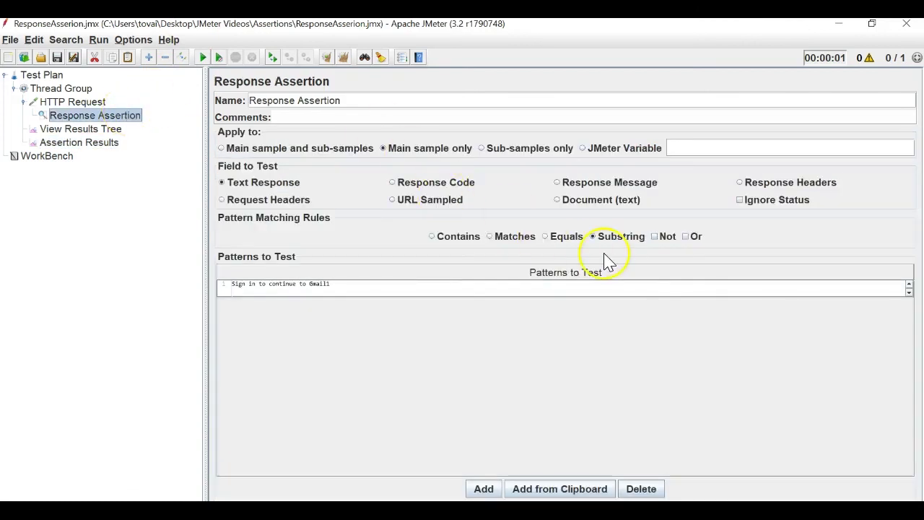
left_click(656, 241)
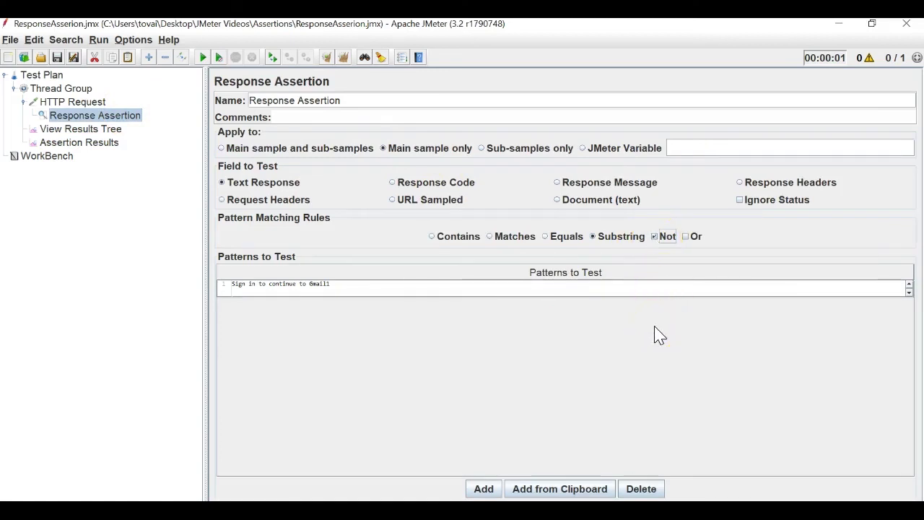
double_click(478, 290)
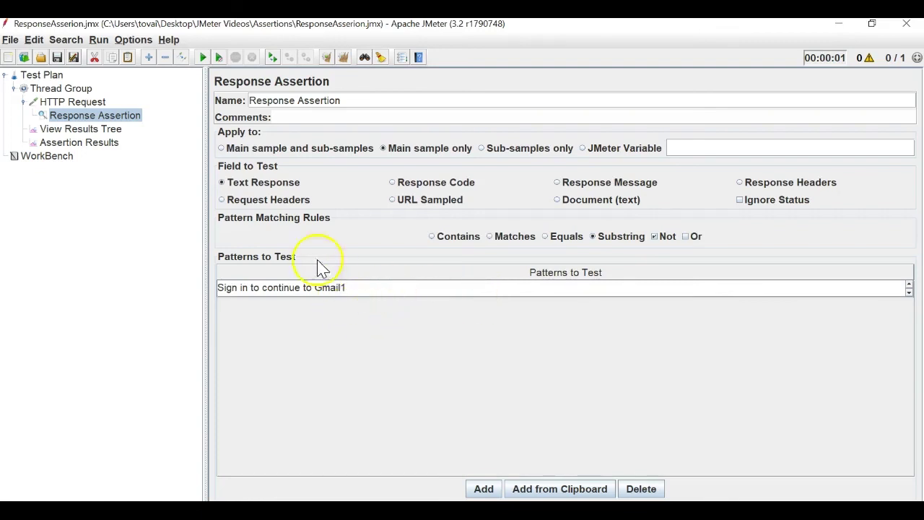
Rerun the test with cleared results, check Assertion Results and the HTTP Request's response data, and return to the Response Assertion.
left_click(344, 57)
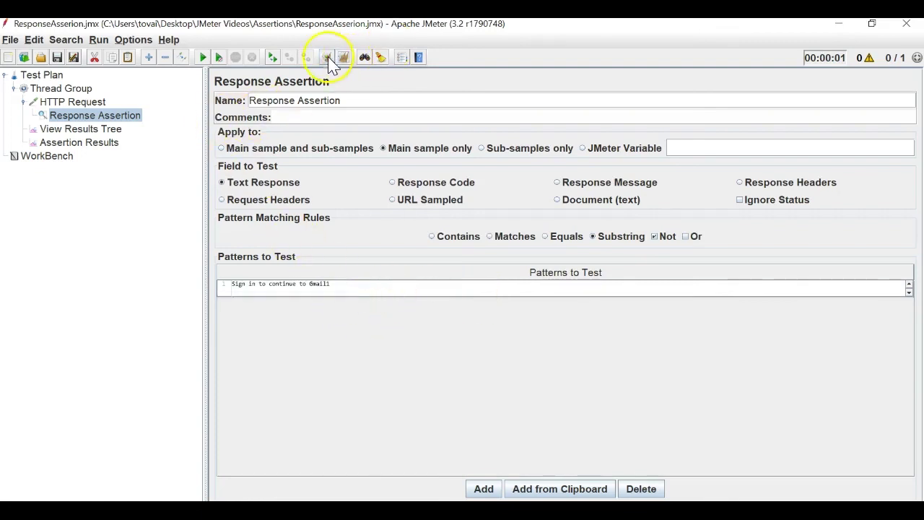
left_click(201, 58)
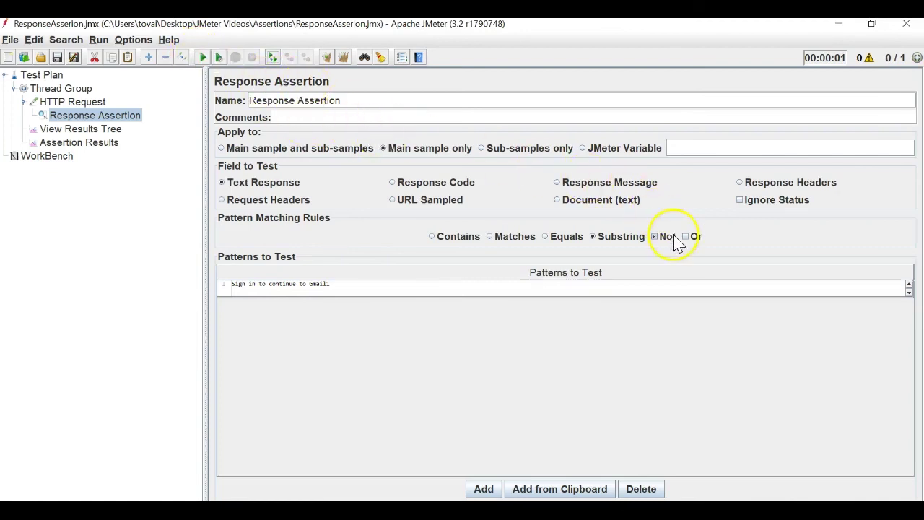
left_click(116, 142)
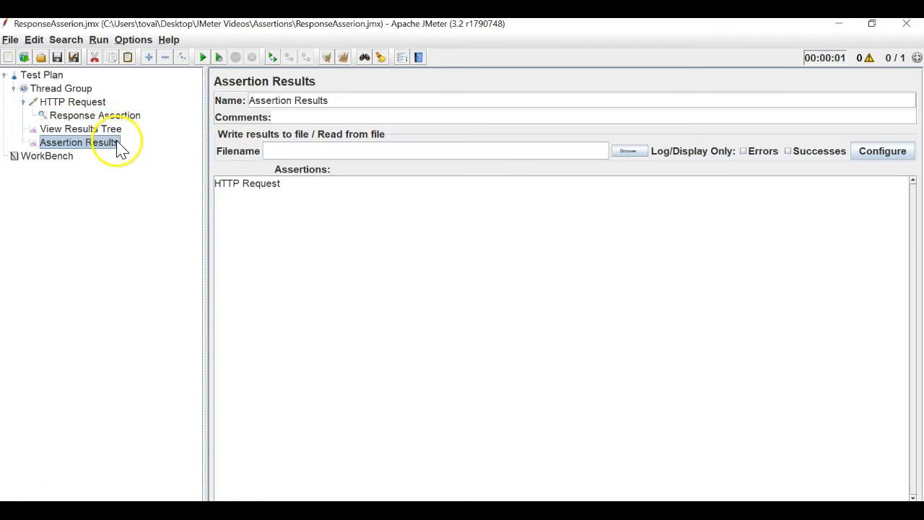
left_click(108, 128)
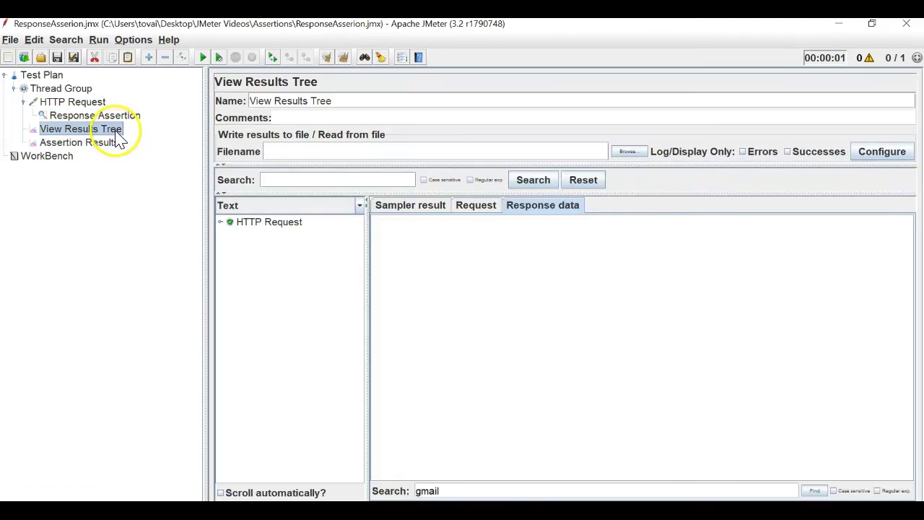
left_click(249, 227)
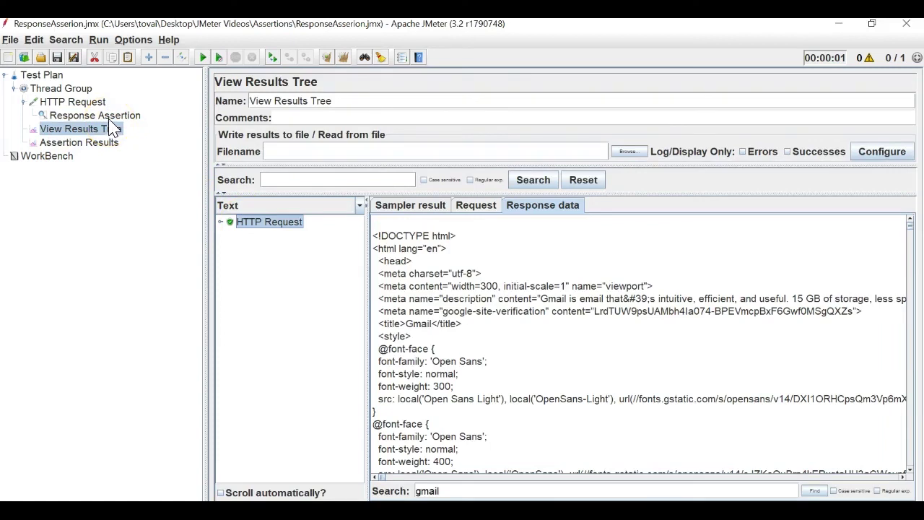
key("Up")
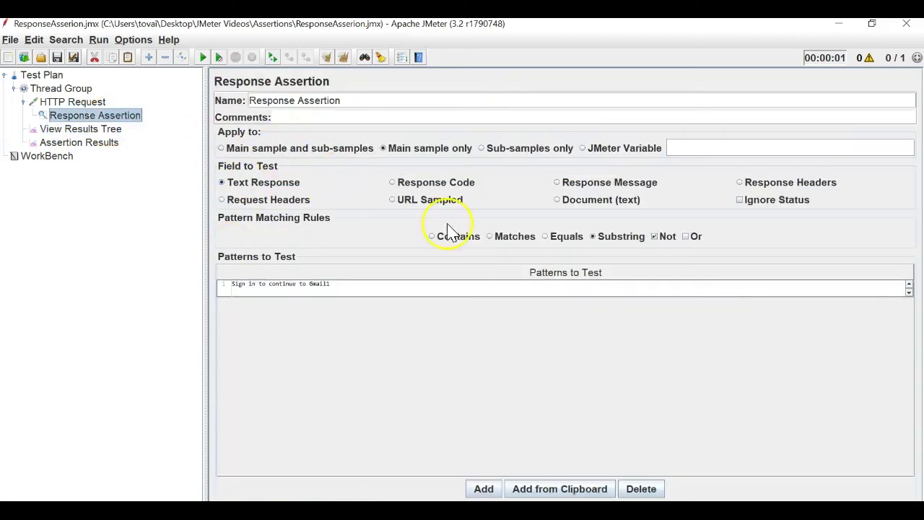